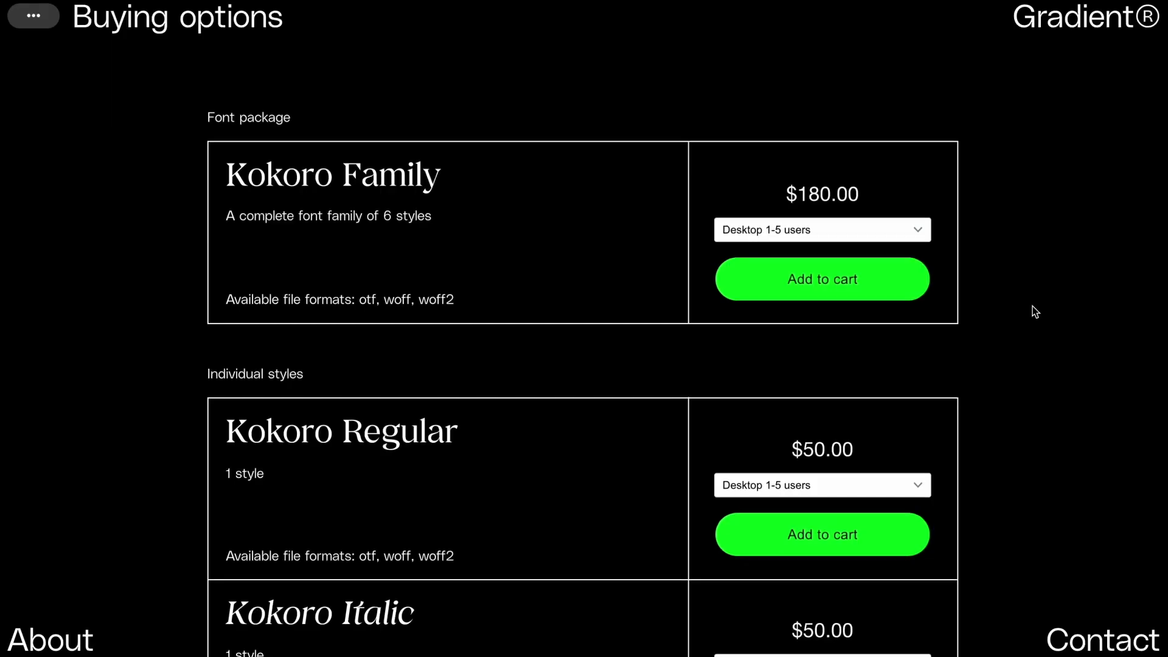
# - Browse the example shop sites, checking Kokoro Bold licence options and paging through the shop's product photos
pyautogui.scroll(-8, 1032, 308)
pyautogui.scroll(-1, 1032, 305)
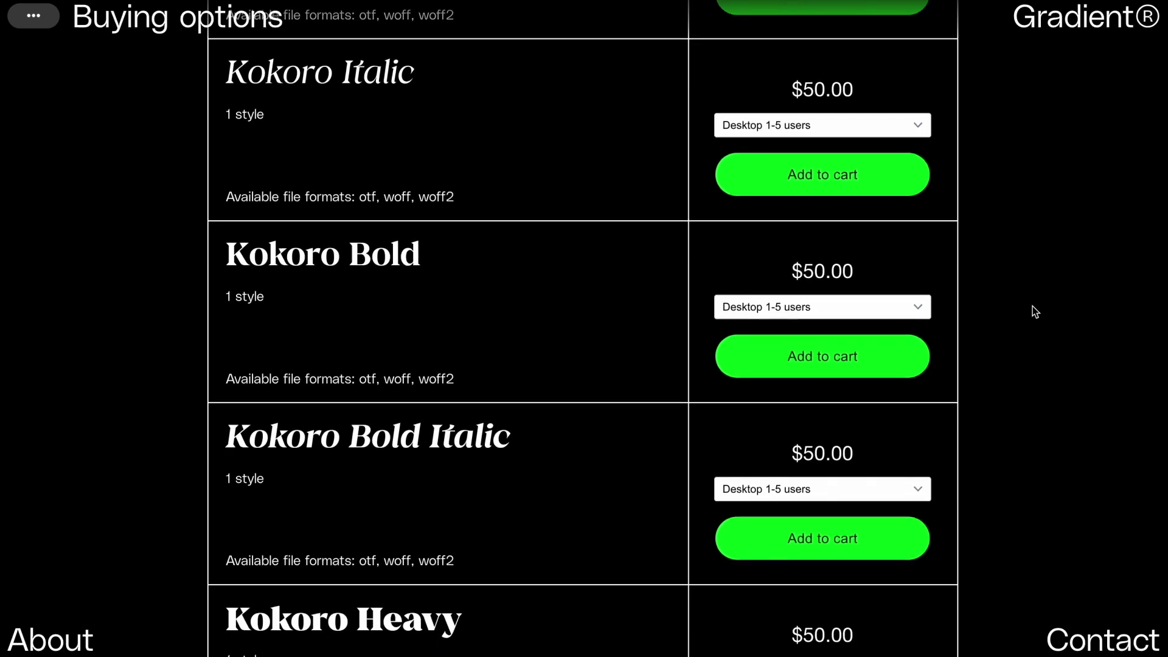
pyautogui.click(923, 309)
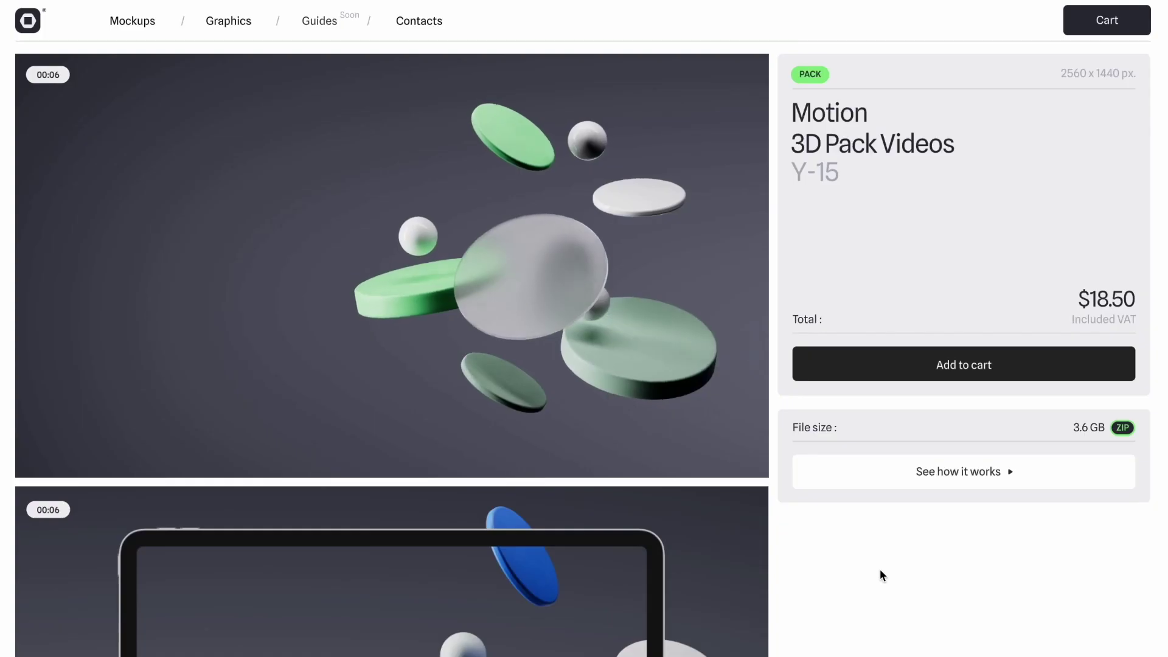
pyautogui.scroll(-10, 880, 568)
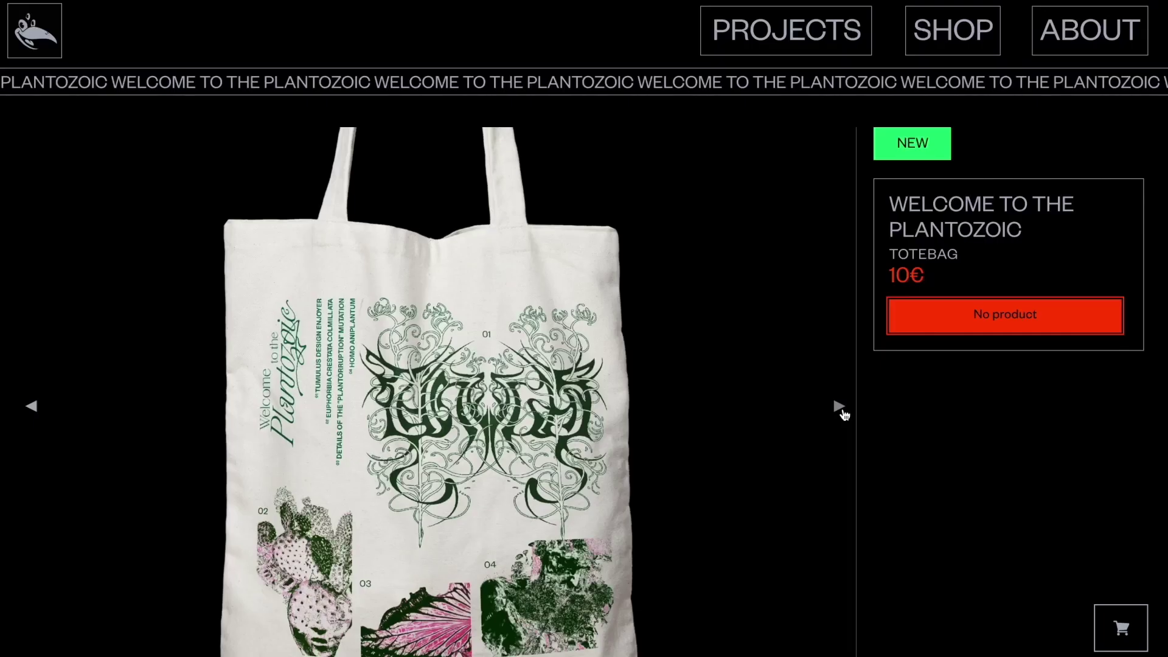
pyautogui.click(840, 407)
pyautogui.click(839, 407)
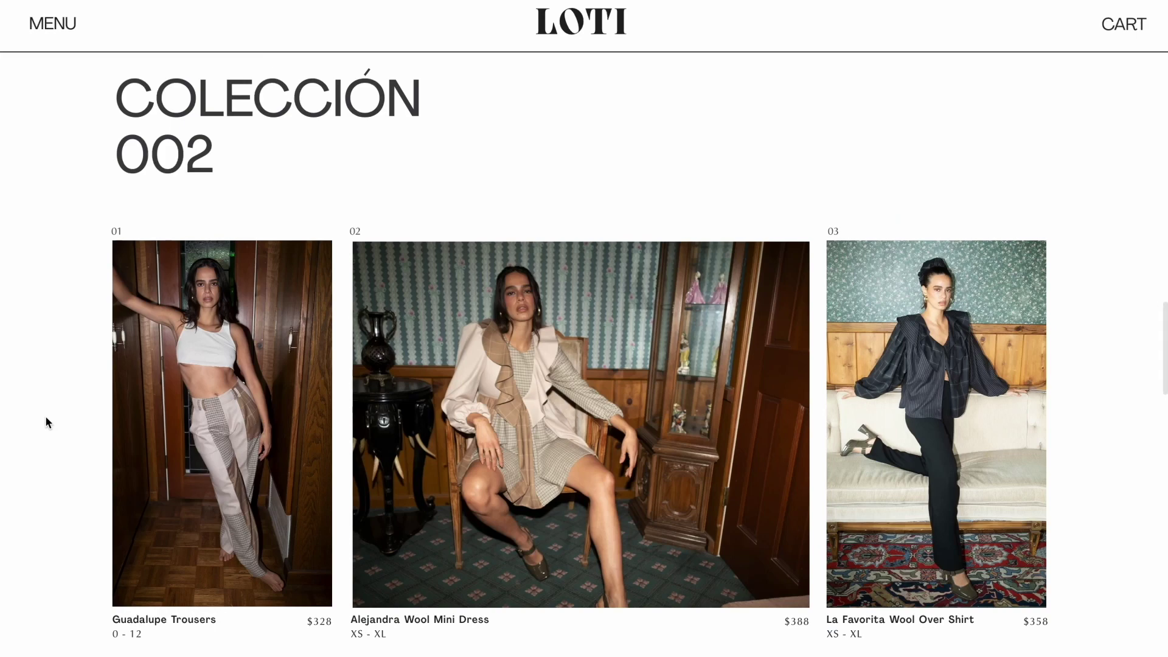
pyautogui.scroll(-8, 45, 417)
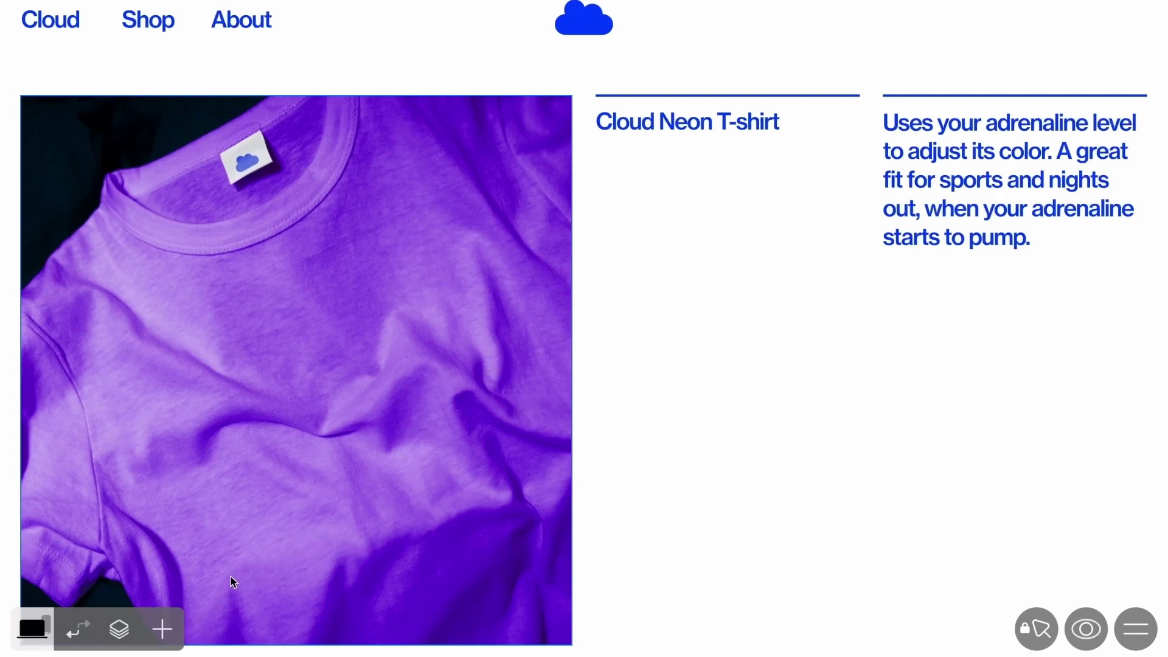
# - Place an E-comm Cart widget beside the T-shirt photo and connect it to Ecwid
pyautogui.click(162, 629)
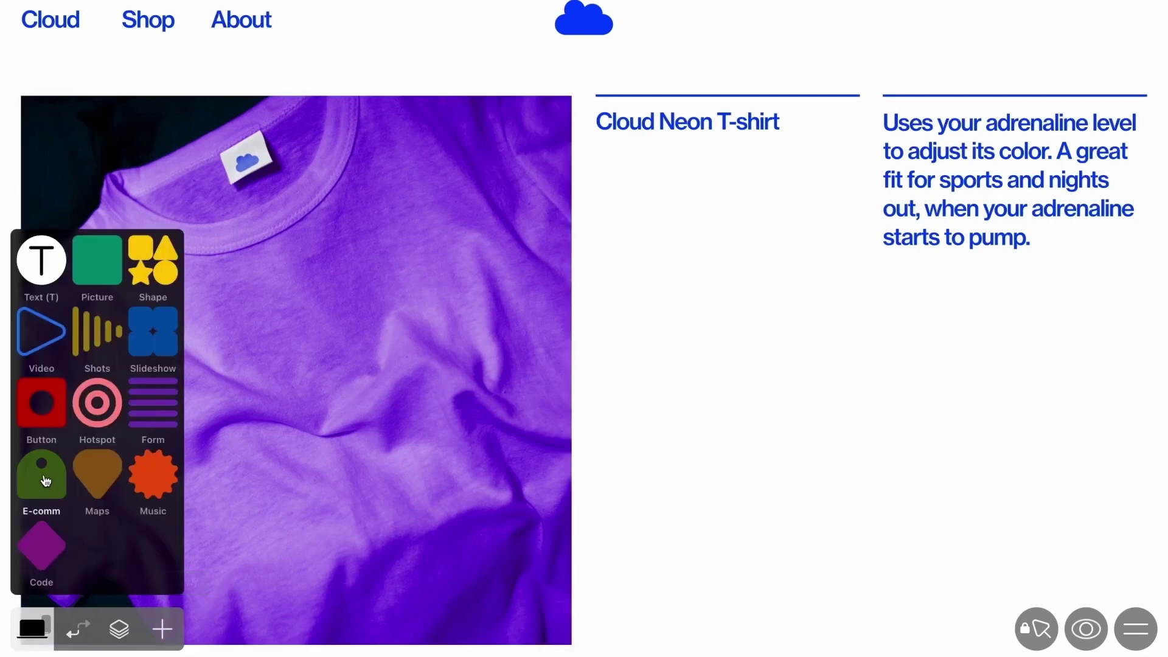
pyautogui.click(46, 481)
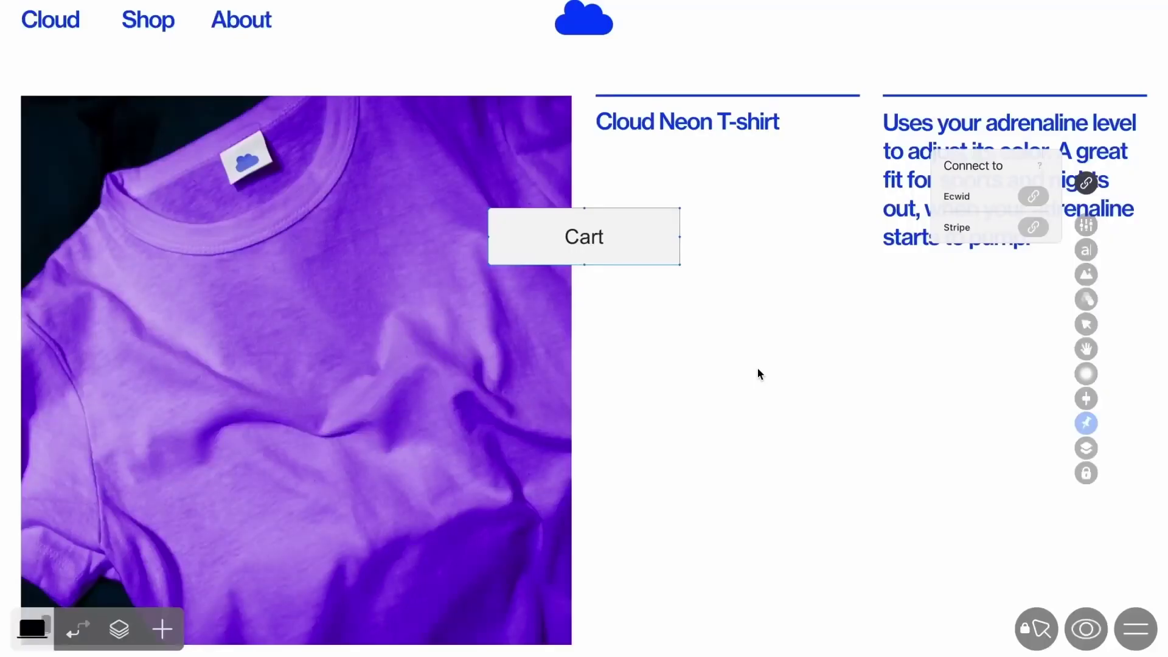
pyautogui.click(1032, 195)
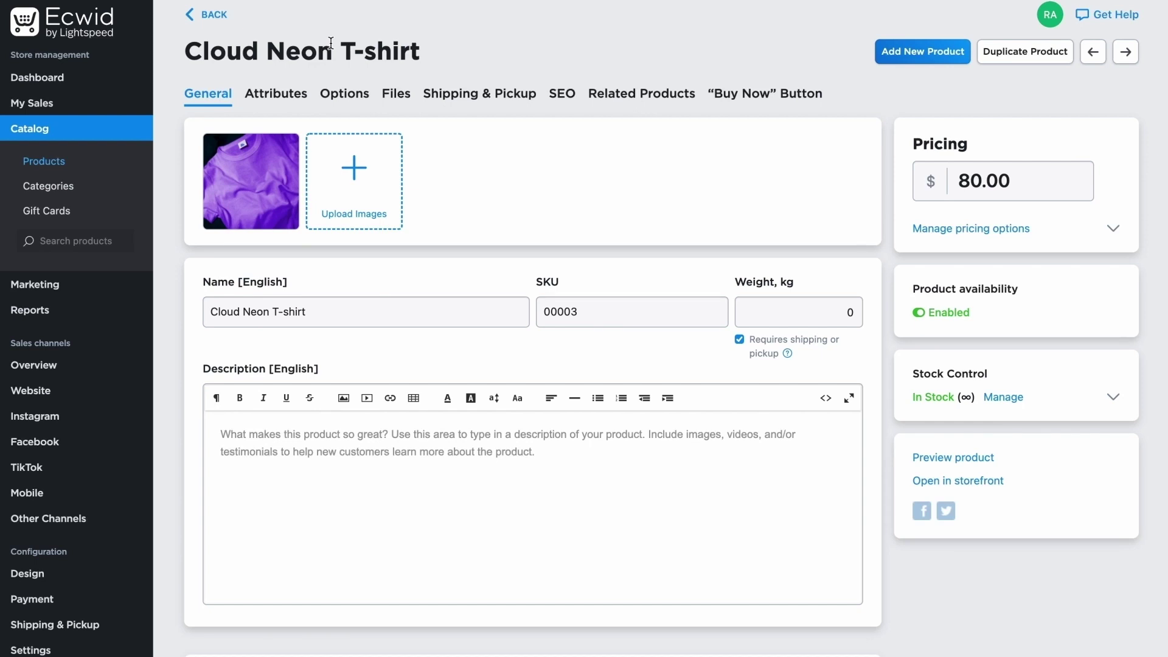
# - Set the Cloud Neon T-shirt's quantity in stock to 50 with a low-stock note at 5
pyautogui.click(345, 95)
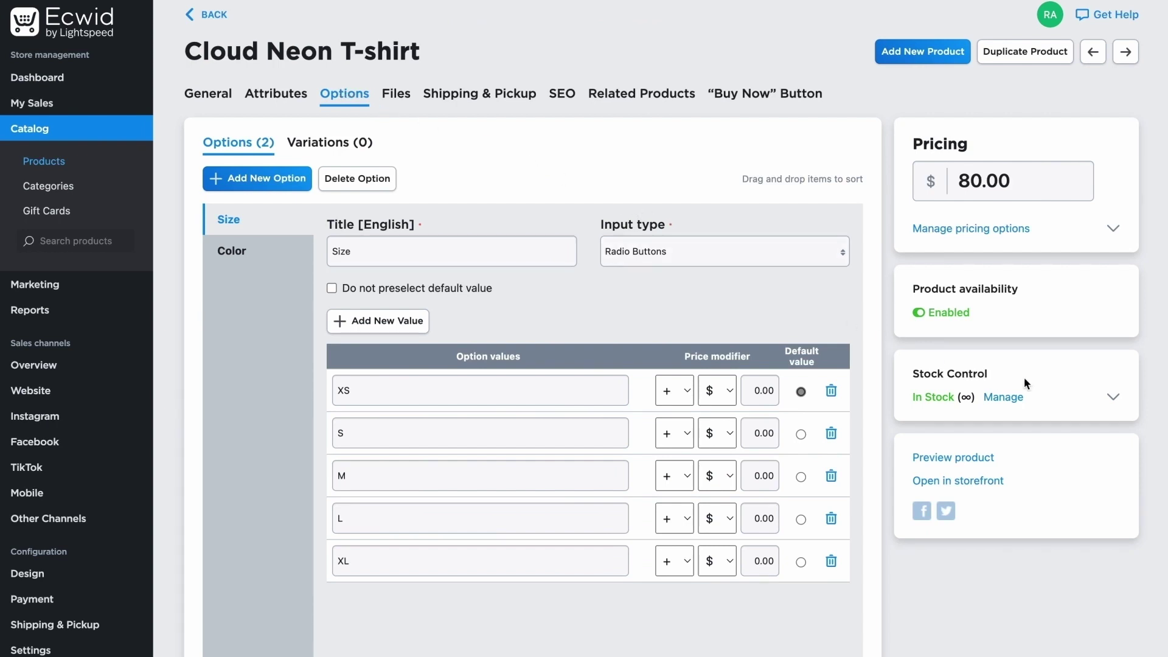
pyautogui.click(1112, 398)
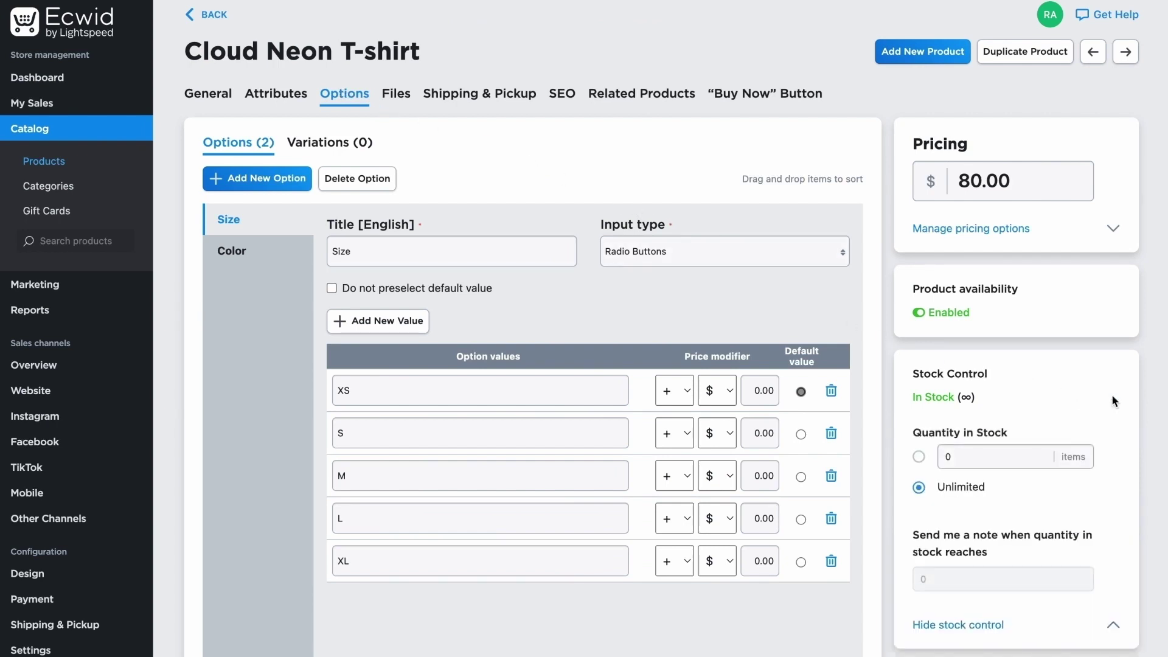
pyautogui.click(961, 455)
pyautogui.press('BackSpace')
pyautogui.write('50')
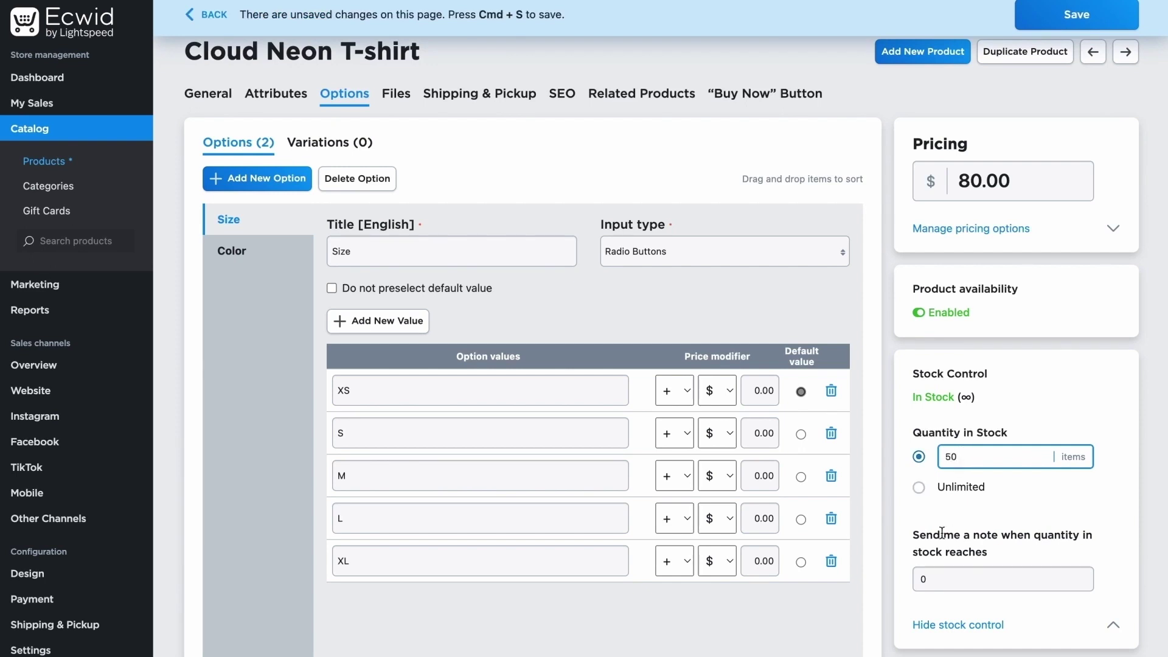
pyautogui.click(931, 575)
pyautogui.write('5')
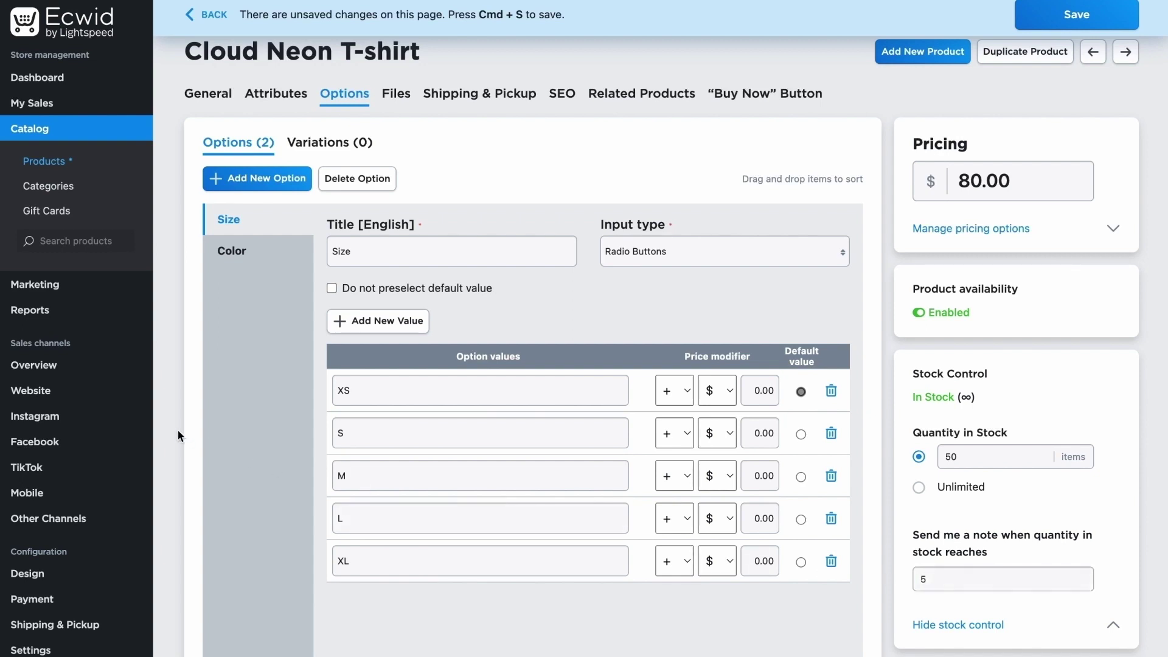
pyautogui.scroll(-2, 174, 429)
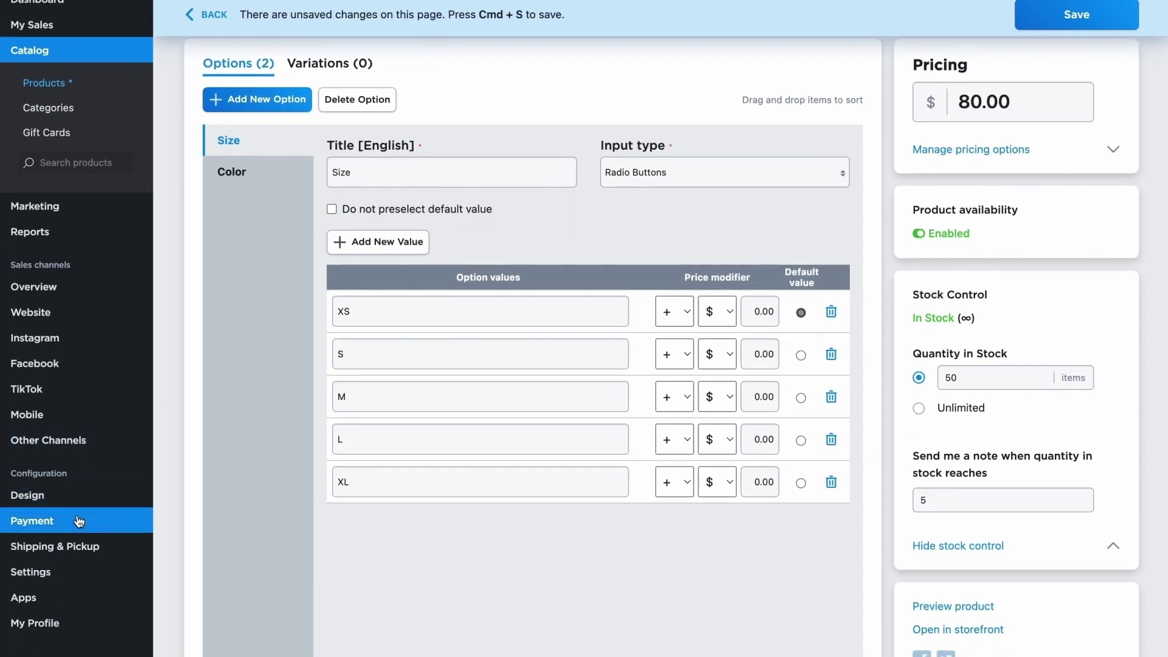
pyautogui.moveTo(70, 573)
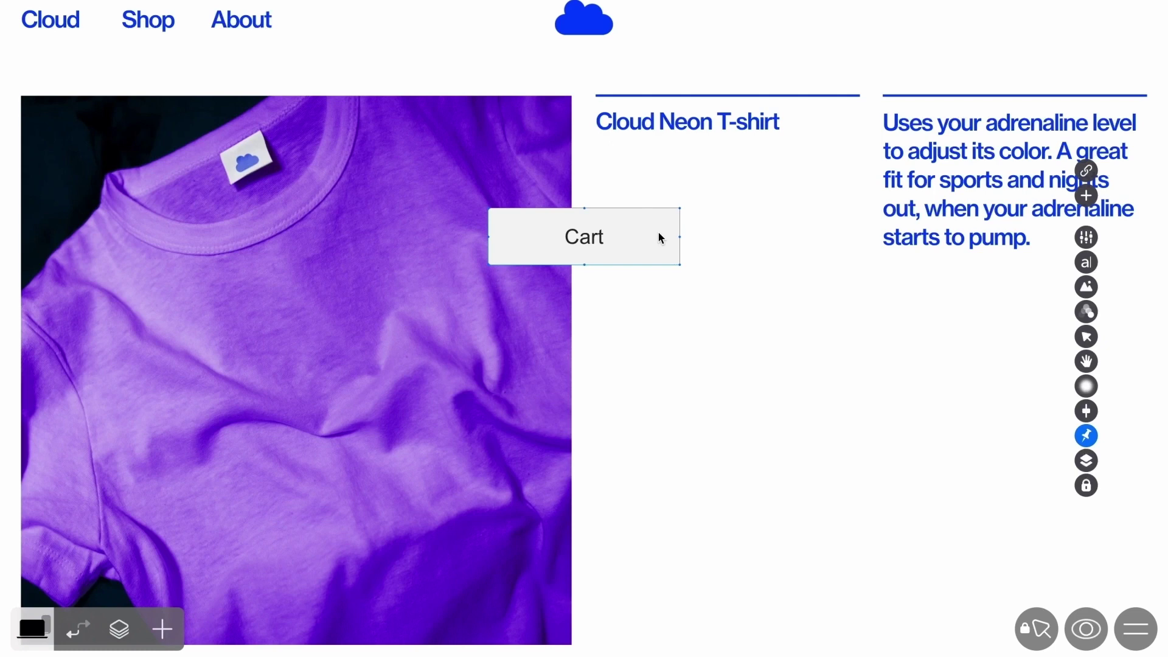
# - Add an Add to cart button from the Cart widget and link it to Cloud Neon T-shirt
pyautogui.click(1086, 407)
pyautogui.click(973, 180)
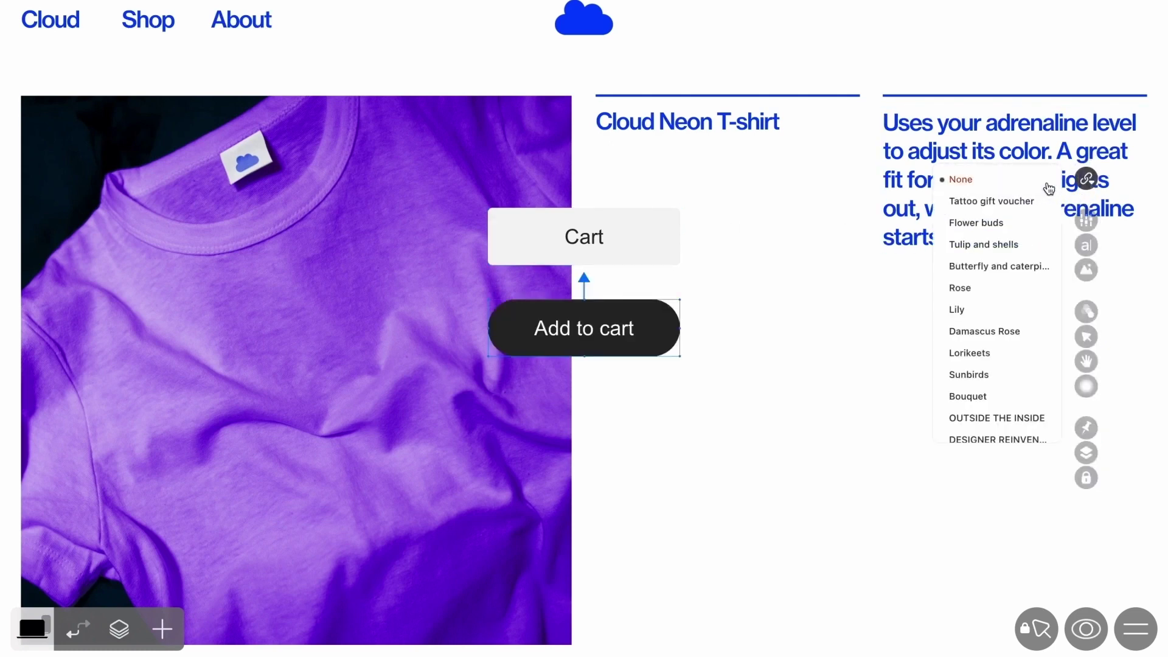
pyautogui.scroll(-3, 1007, 301)
pyautogui.scroll(-1, 1010, 301)
pyautogui.click(982, 430)
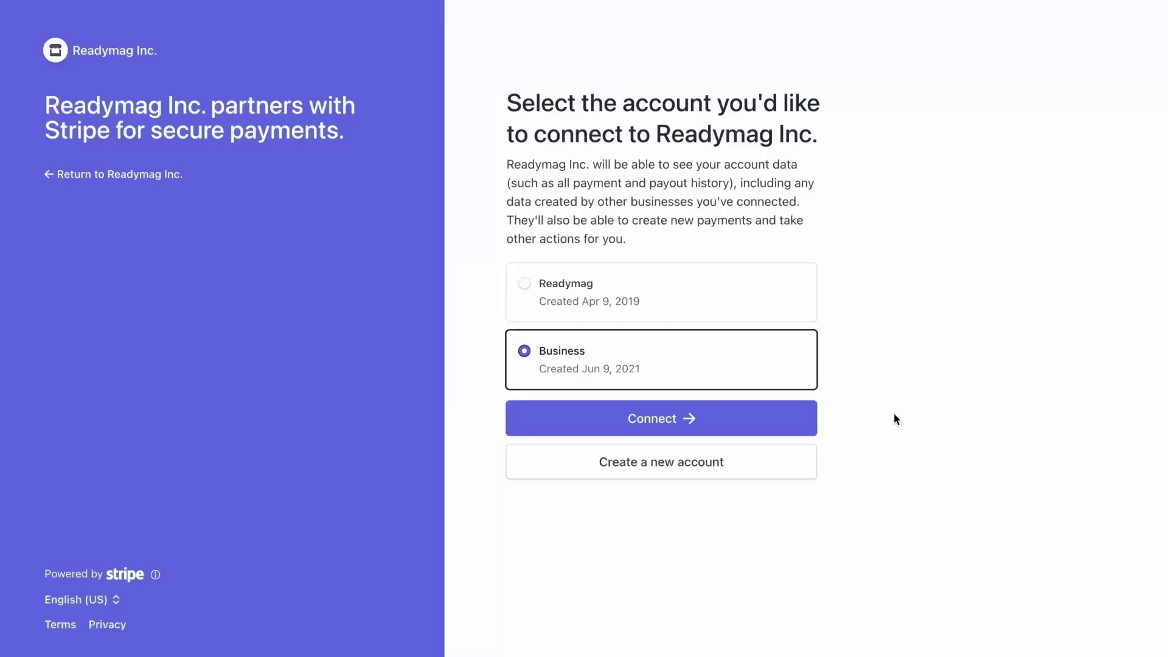
# - Connect the Business Stripe account and start a new product named 'Cloud Neon T-shirt'
pyautogui.click(723, 421)
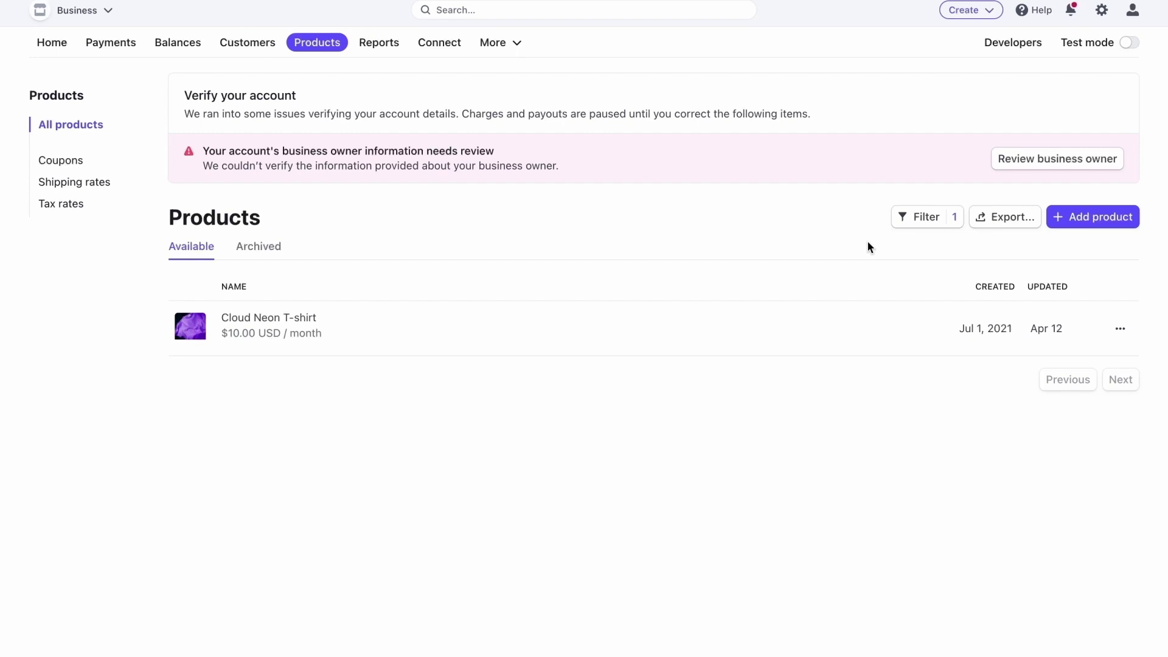
pyautogui.click(1098, 223)
pyautogui.click(504, 196)
pyautogui.write('Cloud Neon T-shirt')
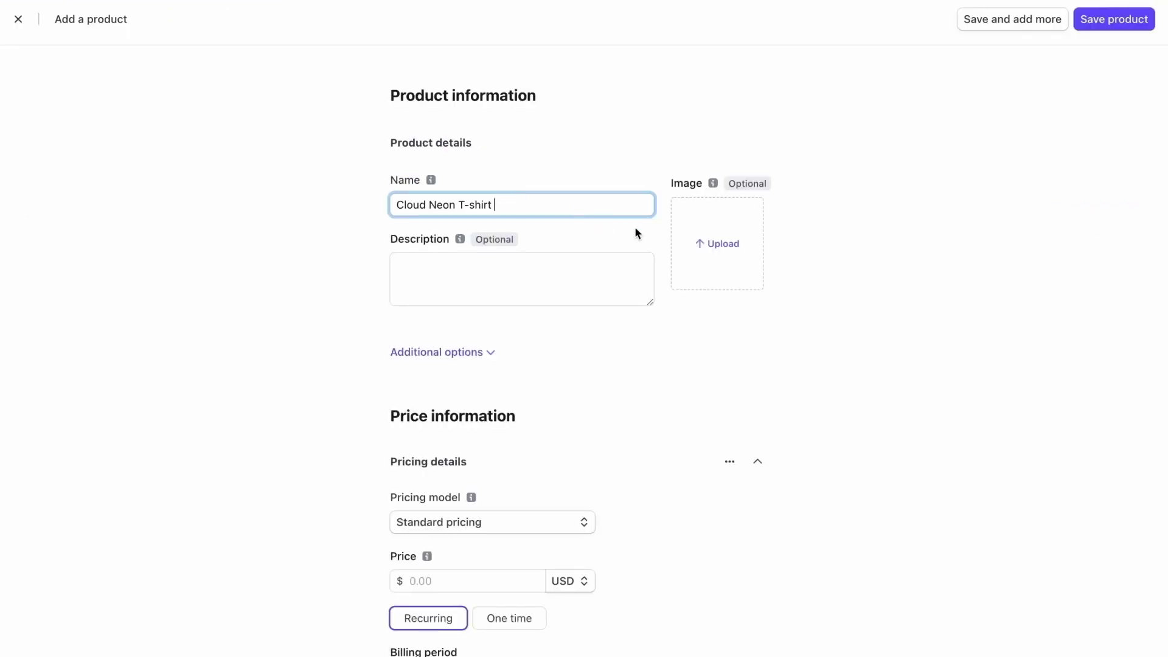
# - Upload the purple T-shirt photo, set a one-time $80 price, and save the product
pyautogui.click(723, 245)
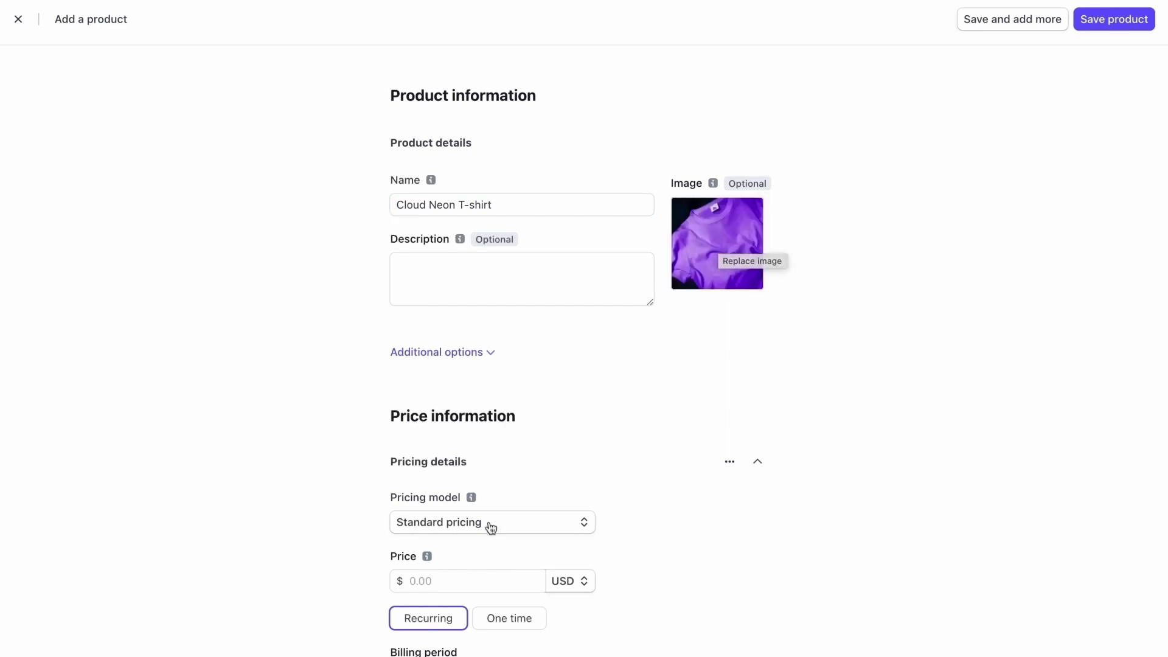
pyautogui.click(438, 578)
pyautogui.write('80')
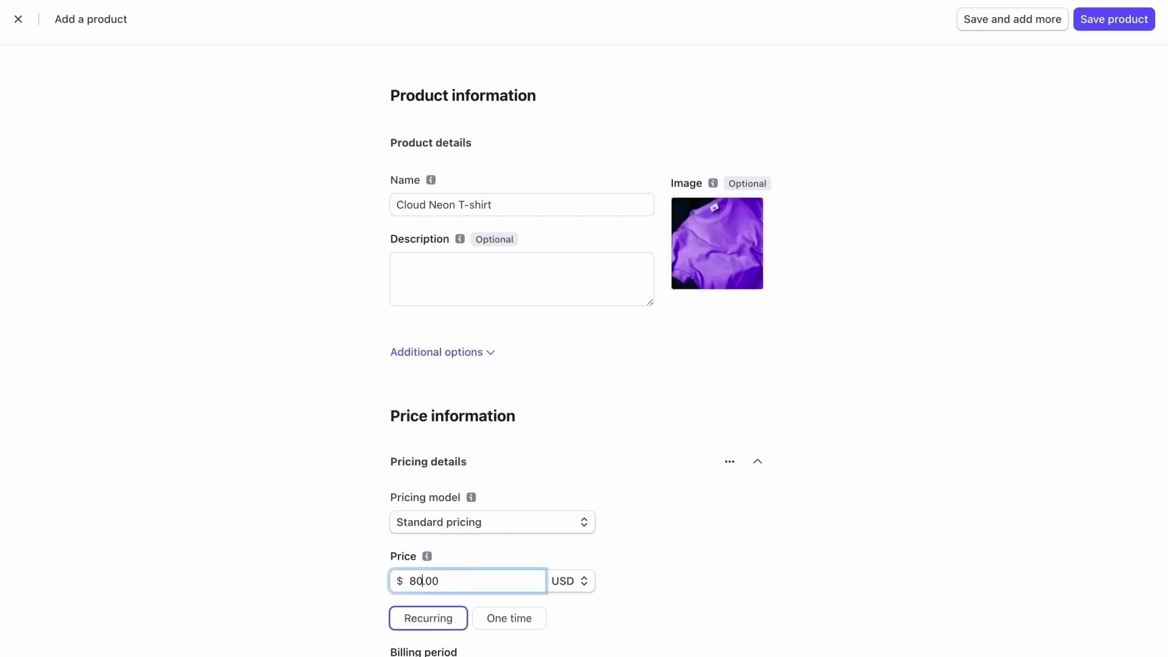
pyautogui.click(501, 620)
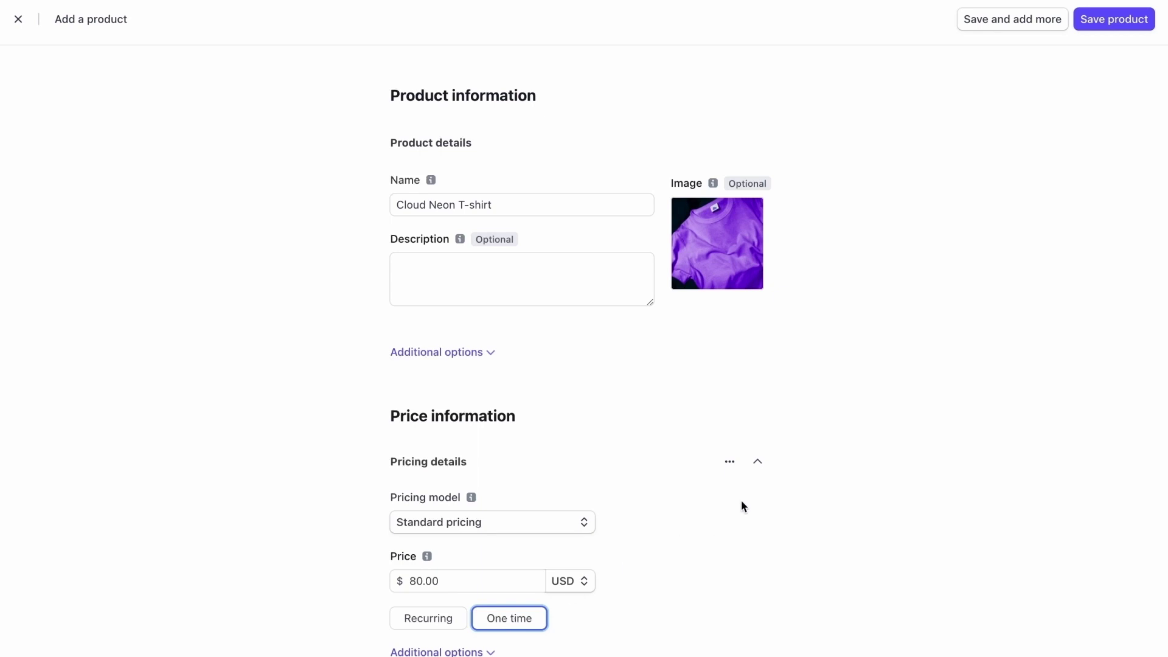
pyautogui.click(1126, 24)
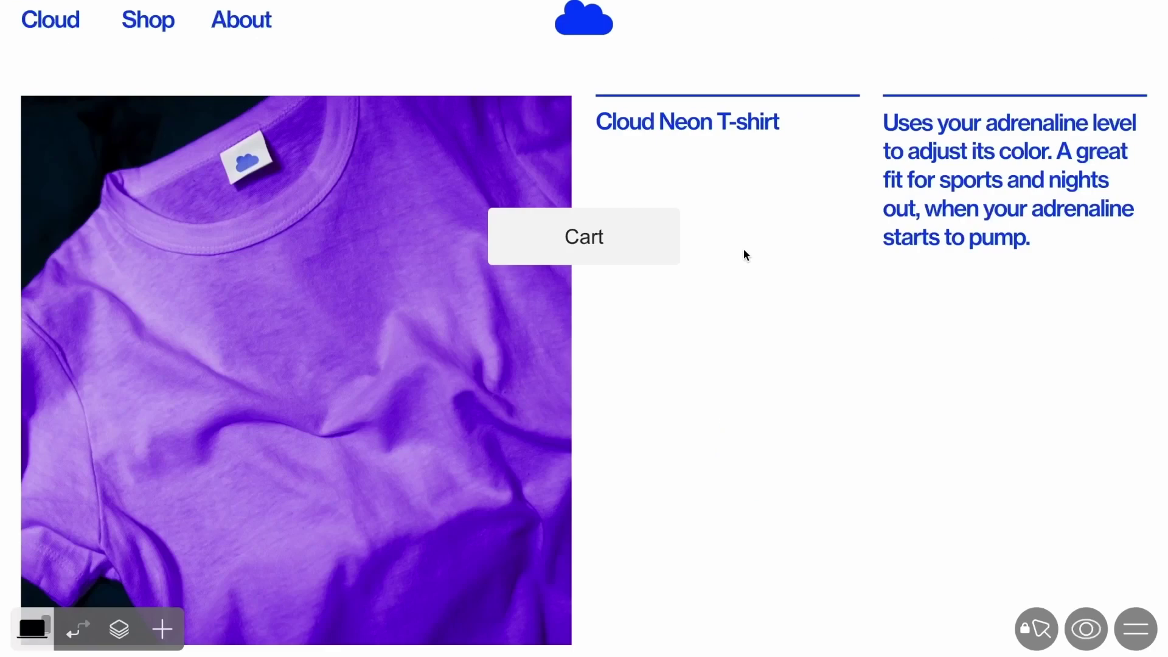
# - Add an Add to cart button below the Cart widget, linked to the Stripe Cloud Neon T-shirt
pyautogui.click(659, 236)
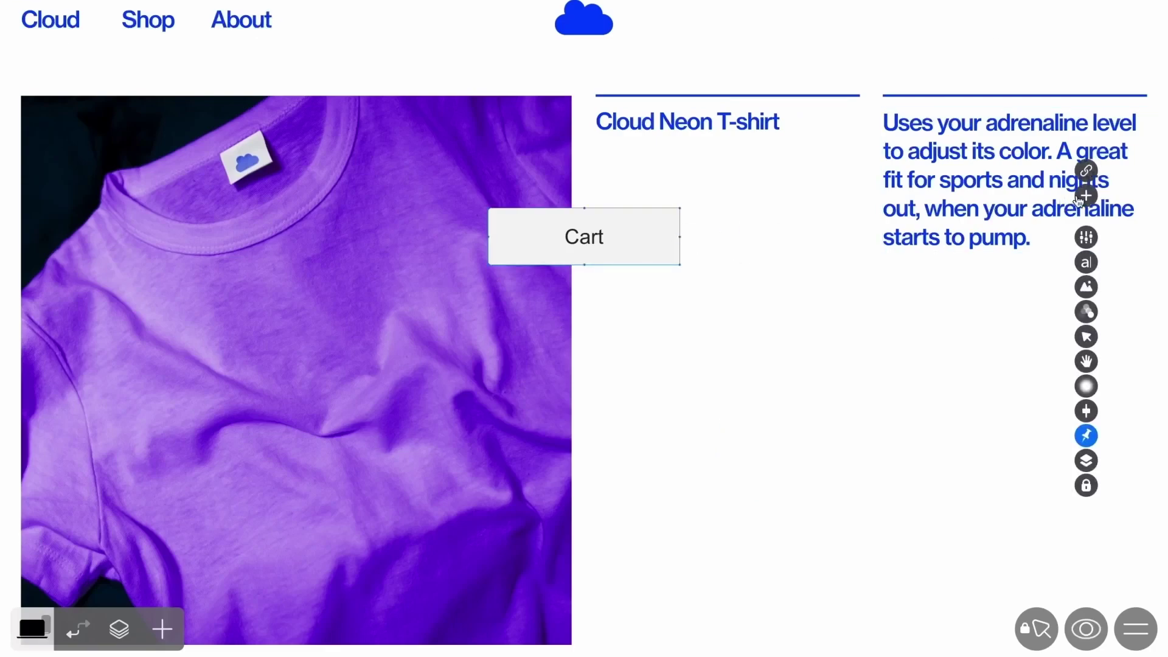
pyautogui.click(1084, 196)
pyautogui.click(1084, 177)
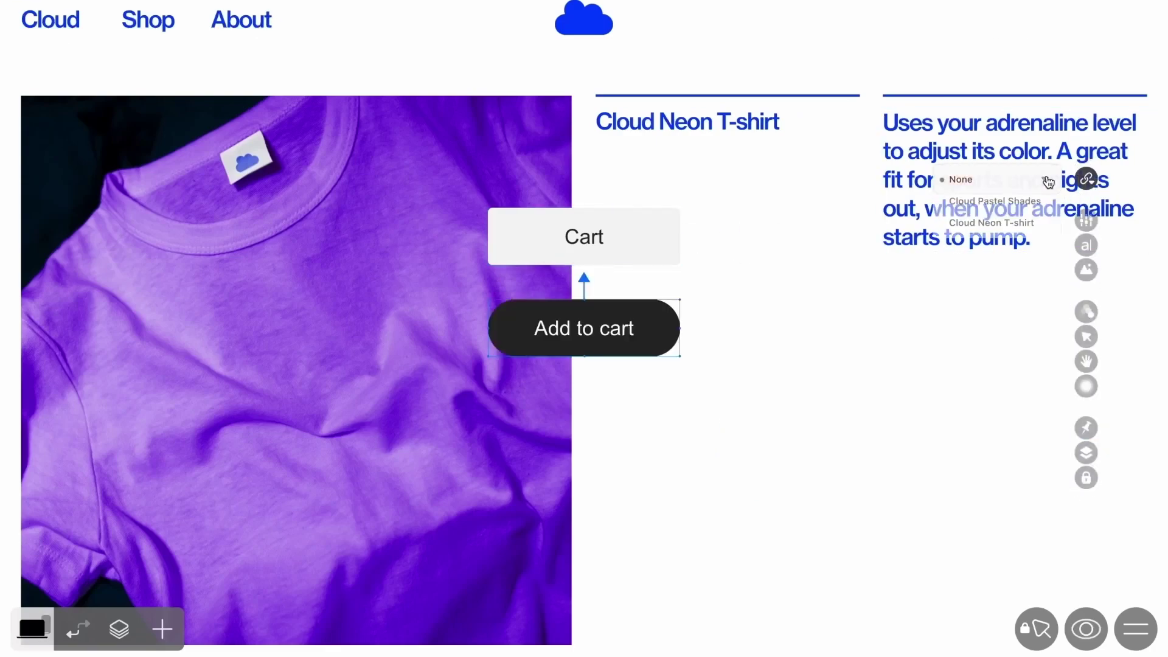
pyautogui.click(1003, 222)
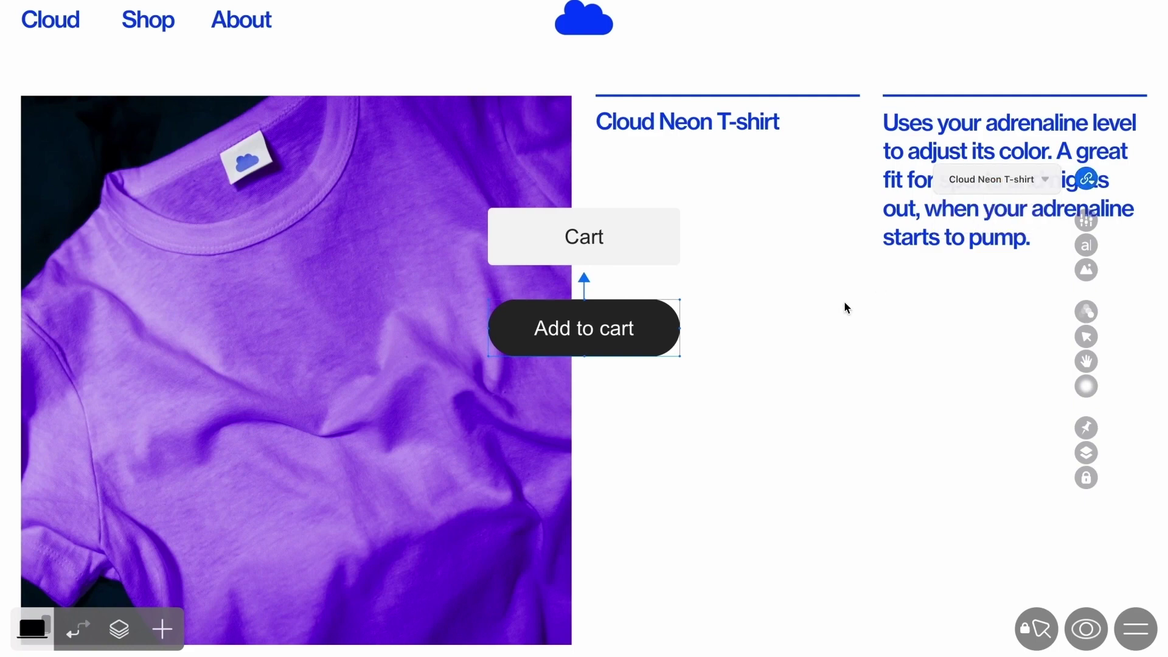
pyautogui.click(828, 316)
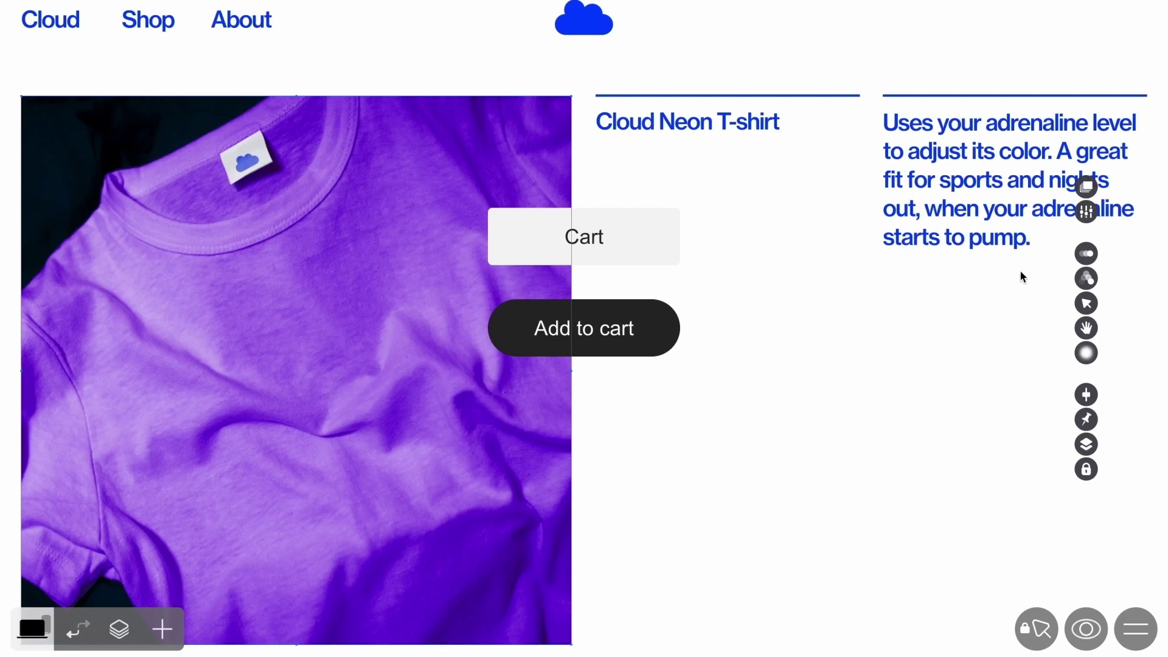
# - Add the line '$80, XS-XL' beneath the 'Cloud Neon T-shirt' title
pyautogui.click(1087, 187)
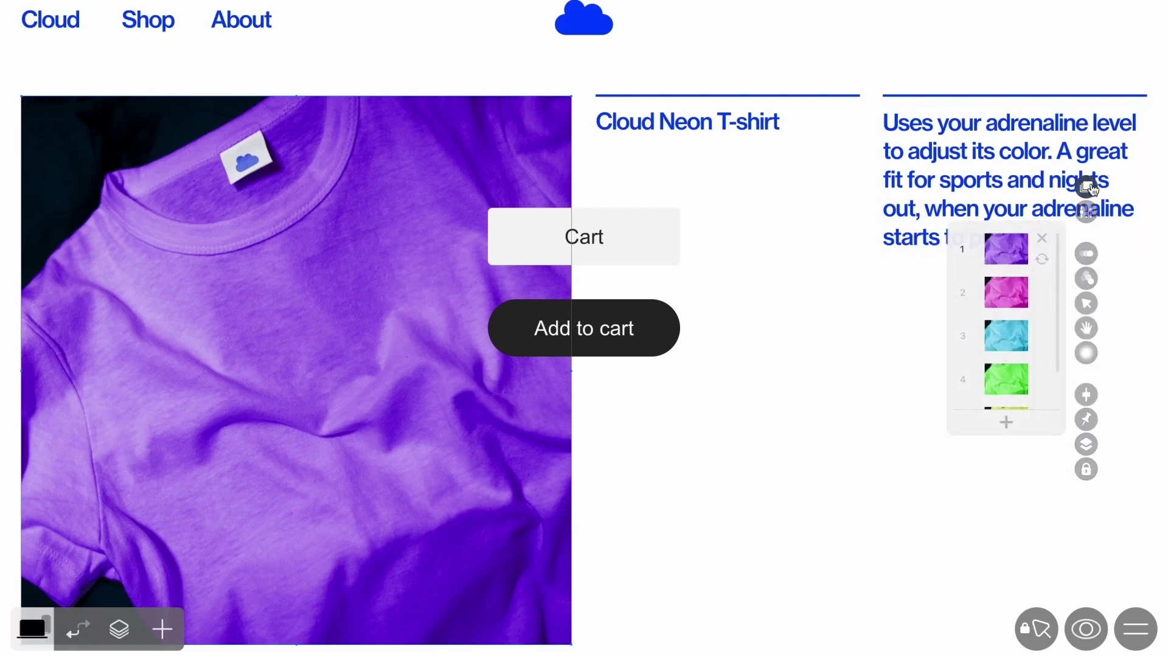
pyautogui.moveTo(1018, 286)
pyautogui.click(750, 122)
pyautogui.click(754, 121)
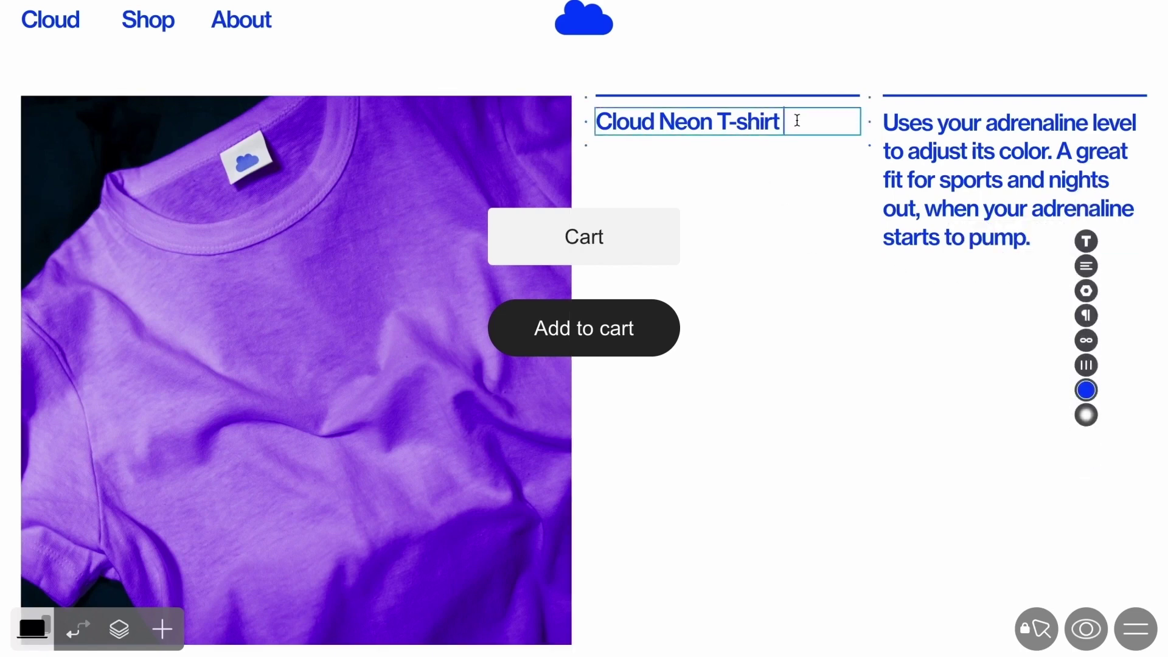
pyautogui.press('Return')
pyautogui.write('$80, XS-XL')
pyautogui.press('Escape')
pyautogui.click(778, 213)
pyautogui.click(655, 249)
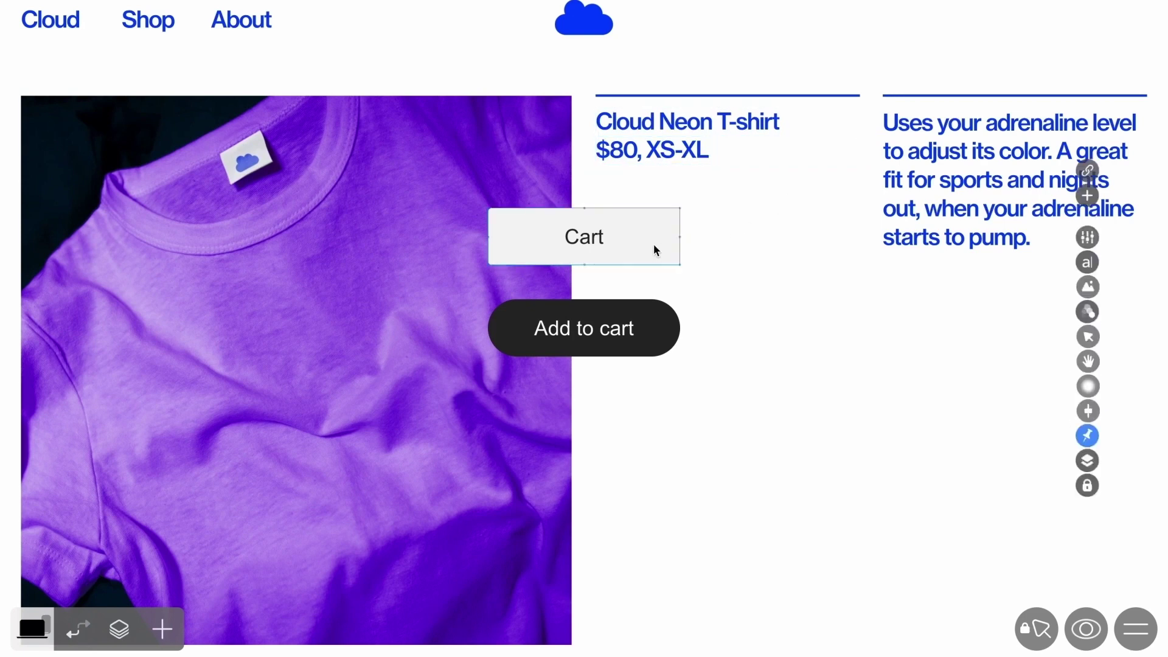
# - Give the Cart button a white shape fill
pyautogui.click(1085, 237)
pyautogui.click(1038, 231)
pyautogui.click(940, 255)
pyautogui.click(1028, 232)
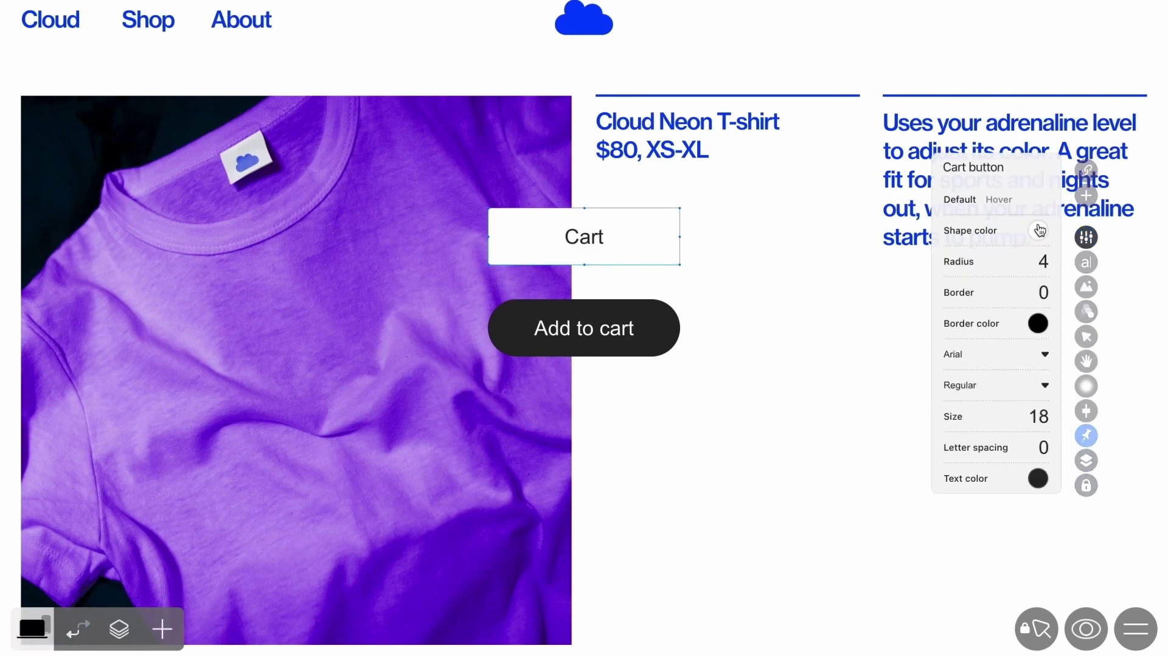
# - Set the Cart text to Neue Haas Medium, size 20, spacing -1, in blue 0040FF
pyautogui.click(1044, 353)
pyautogui.click(985, 116)
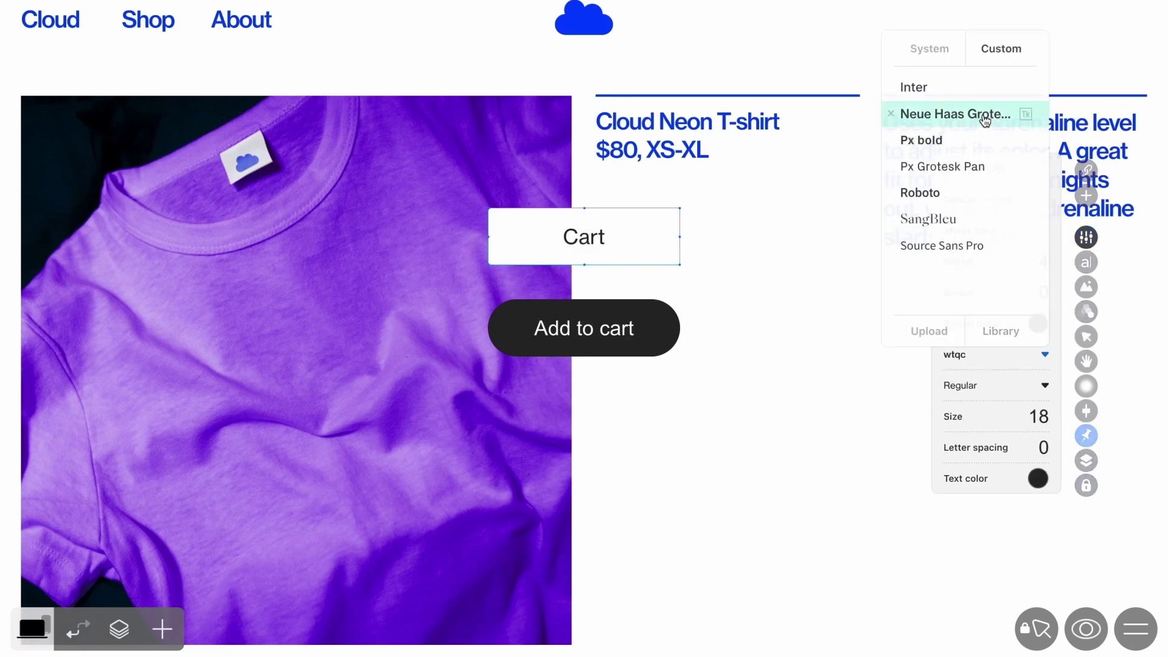
pyautogui.click(1045, 354)
pyautogui.click(1045, 385)
pyautogui.click(972, 296)
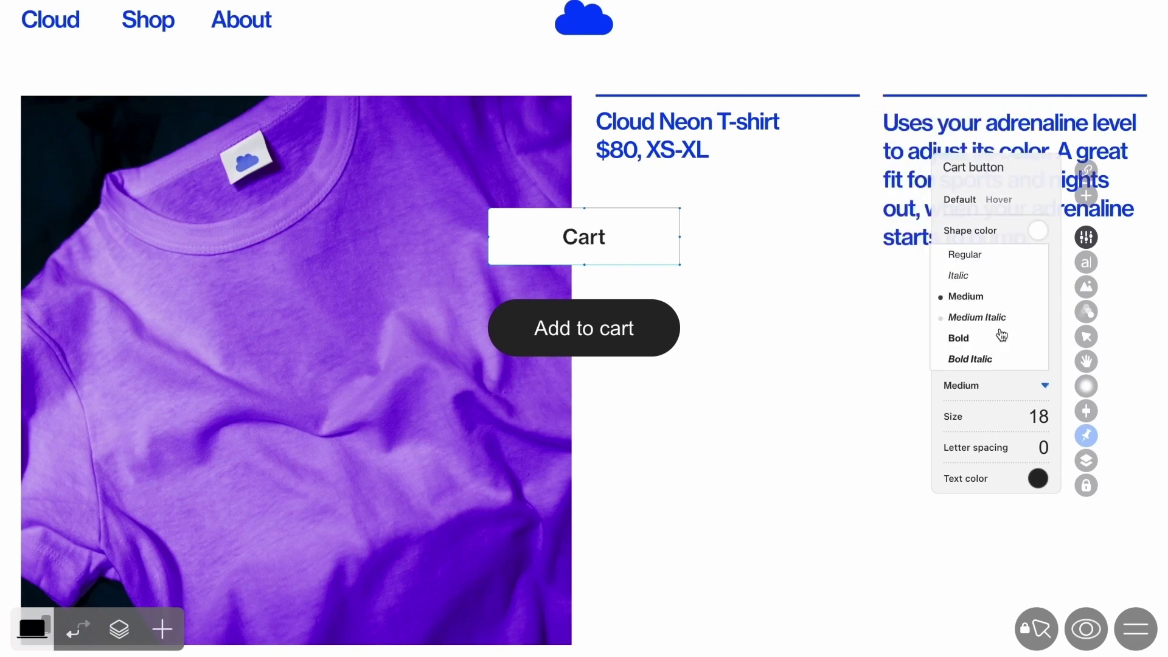
pyautogui.click(1045, 386)
pyautogui.click(1039, 418)
pyautogui.moveTo(1040, 425); pyautogui.dragTo(1041, 459)
pyautogui.click(1038, 478)
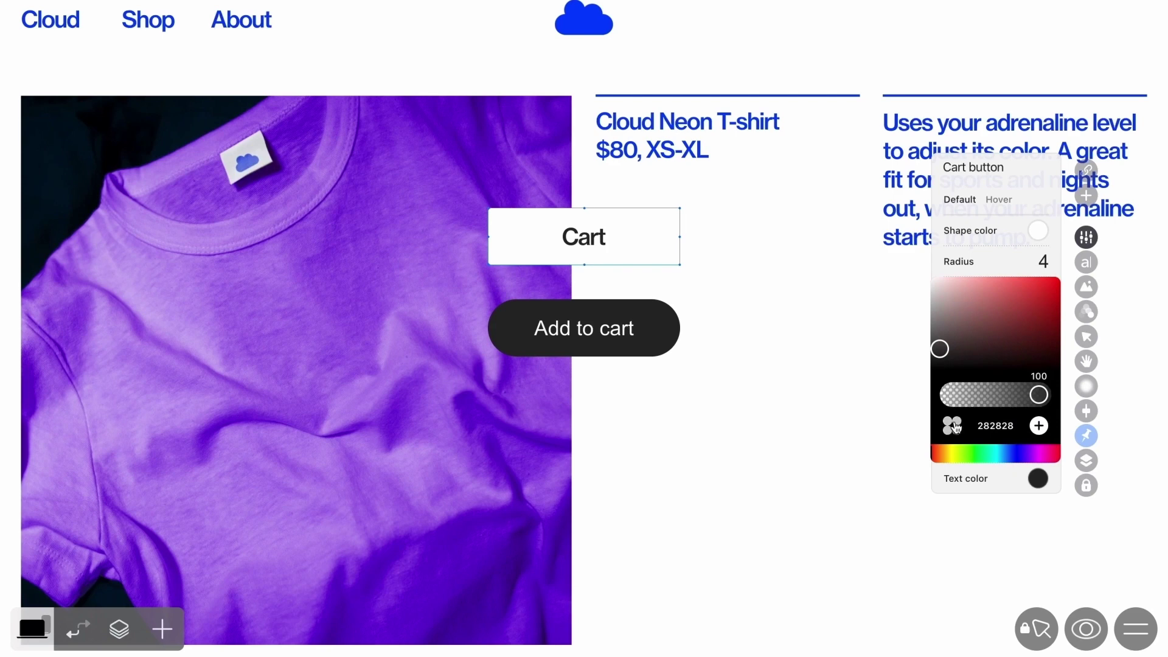
pyautogui.click(951, 425)
pyautogui.click(958, 298)
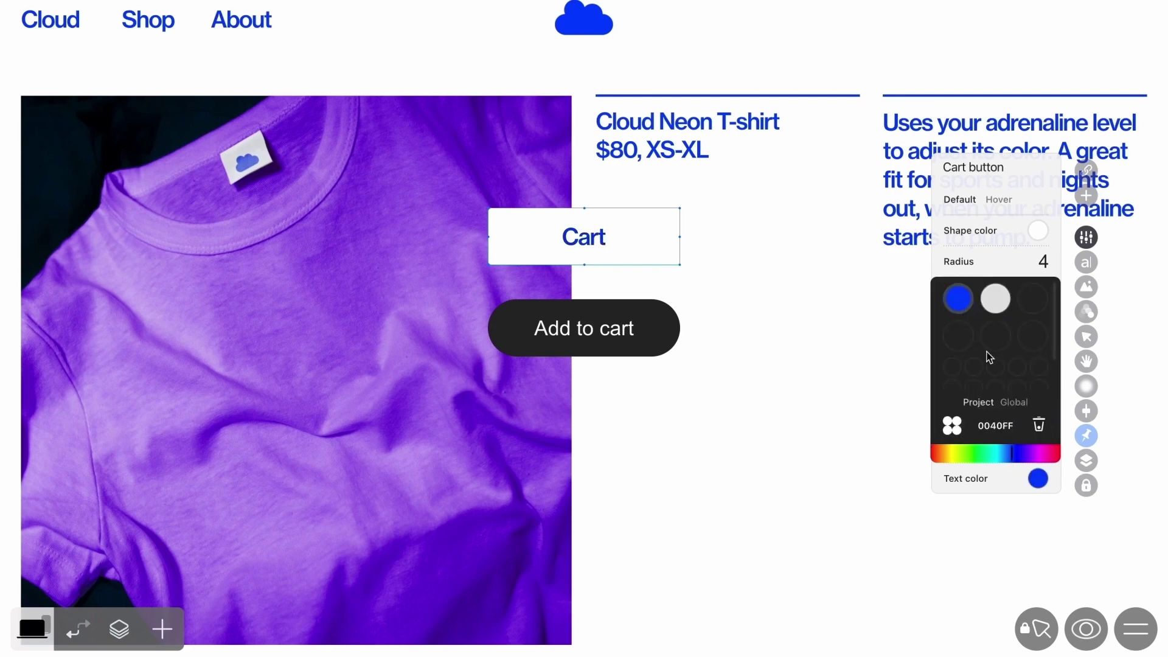
# - Make the Cart button's hover fill fully opaque white
pyautogui.click(1000, 203)
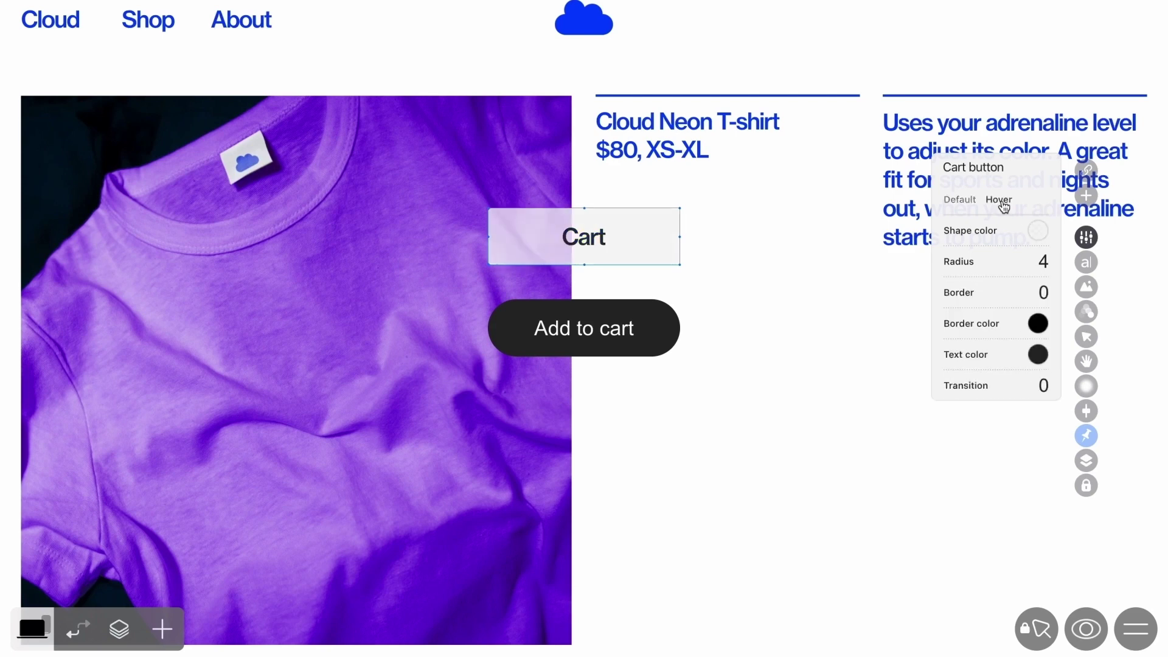
pyautogui.click(1038, 230)
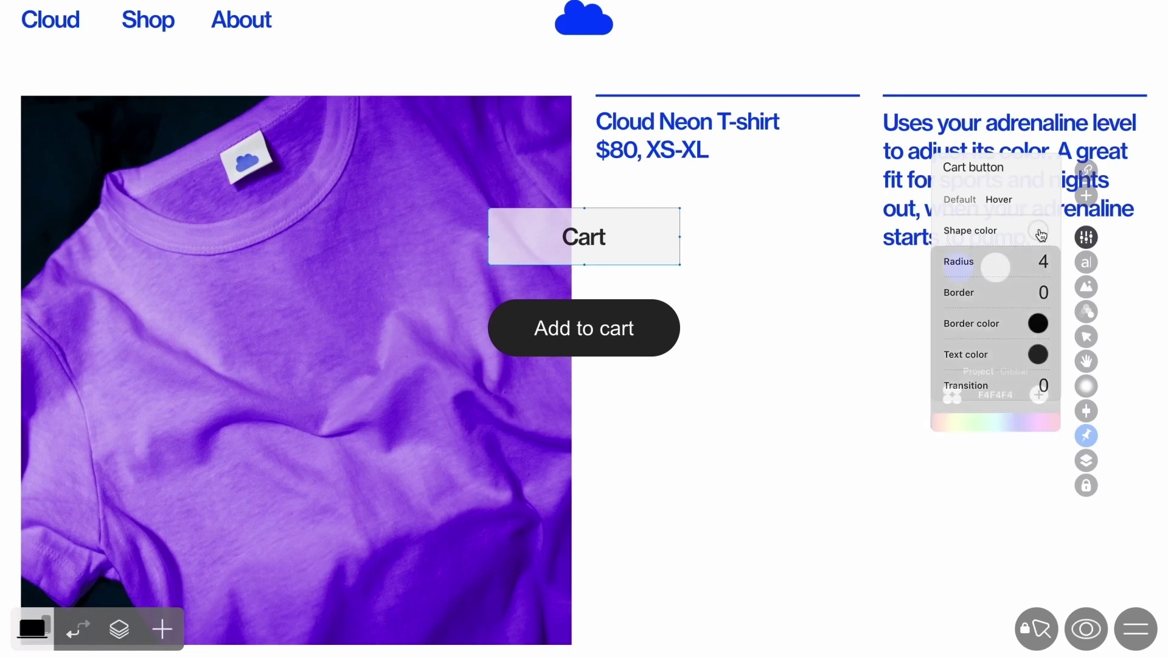
pyautogui.click(953, 395)
pyautogui.moveTo(1022, 364); pyautogui.dragTo(1057, 363)
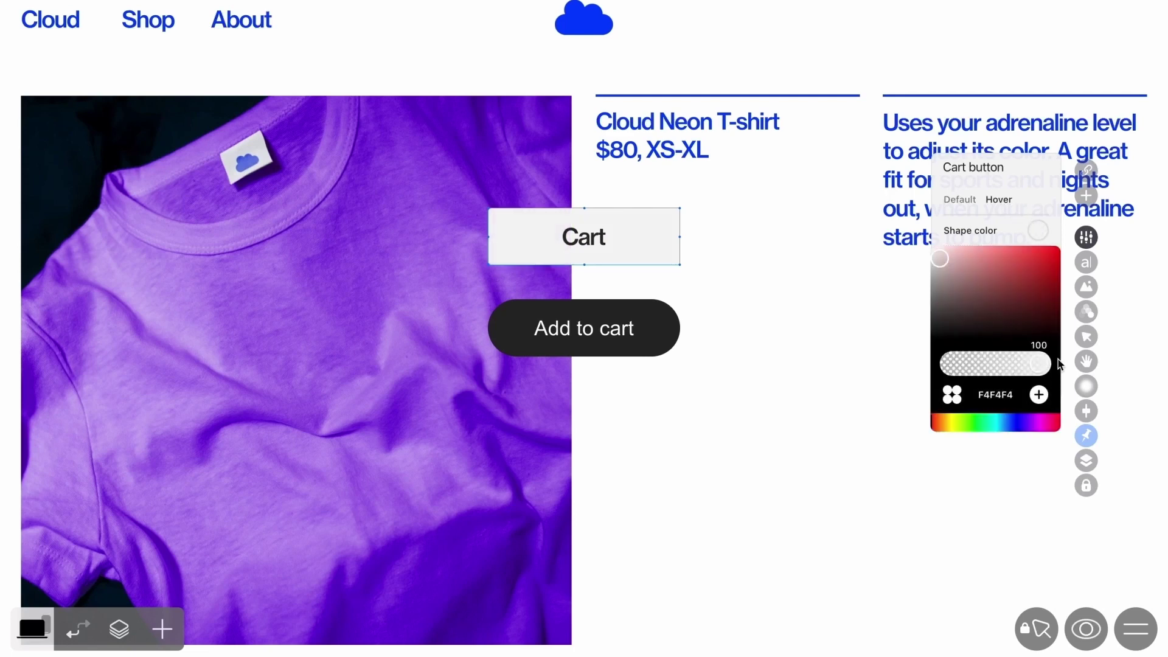
pyautogui.moveTo(959, 279); pyautogui.dragTo(933, 248)
pyautogui.click(1039, 230)
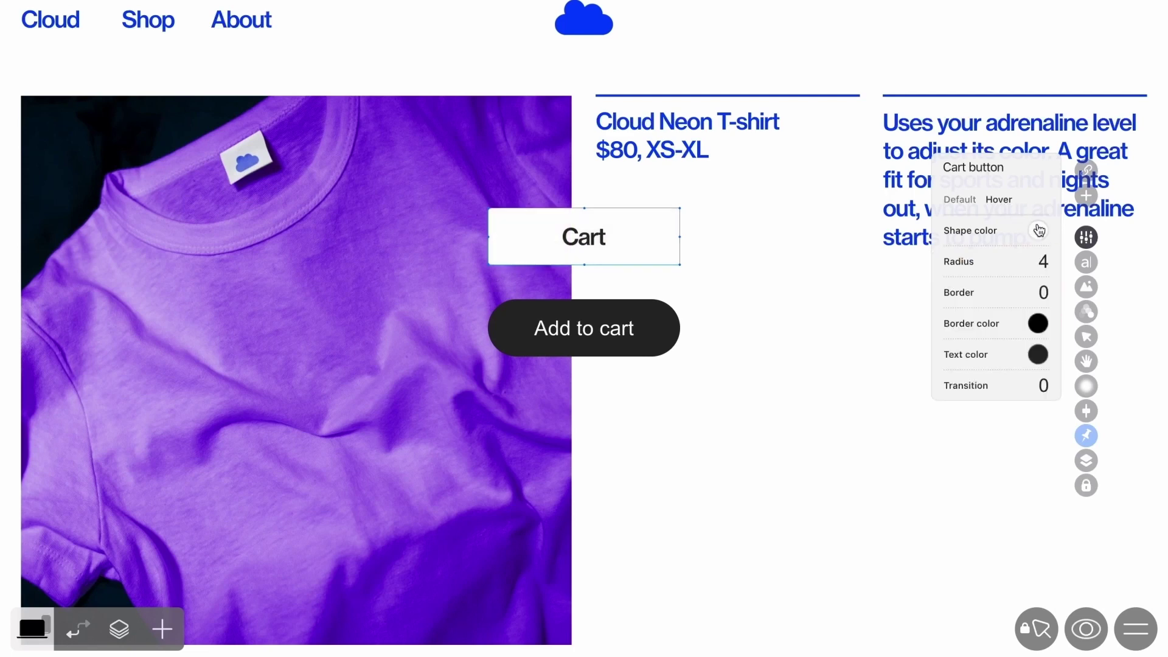
# - Add a blue shopping-cart icon to the Cart button and shrink it to size 16
pyautogui.click(1086, 286)
pyautogui.click(962, 124)
pyautogui.write('cart')
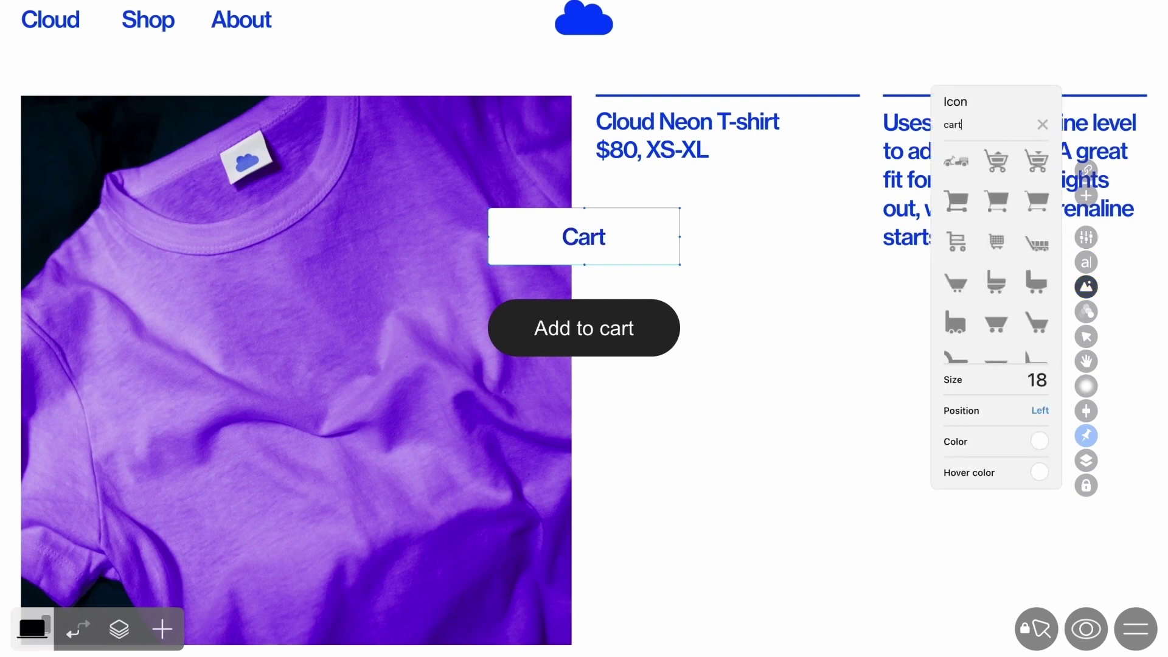
pyautogui.click(997, 324)
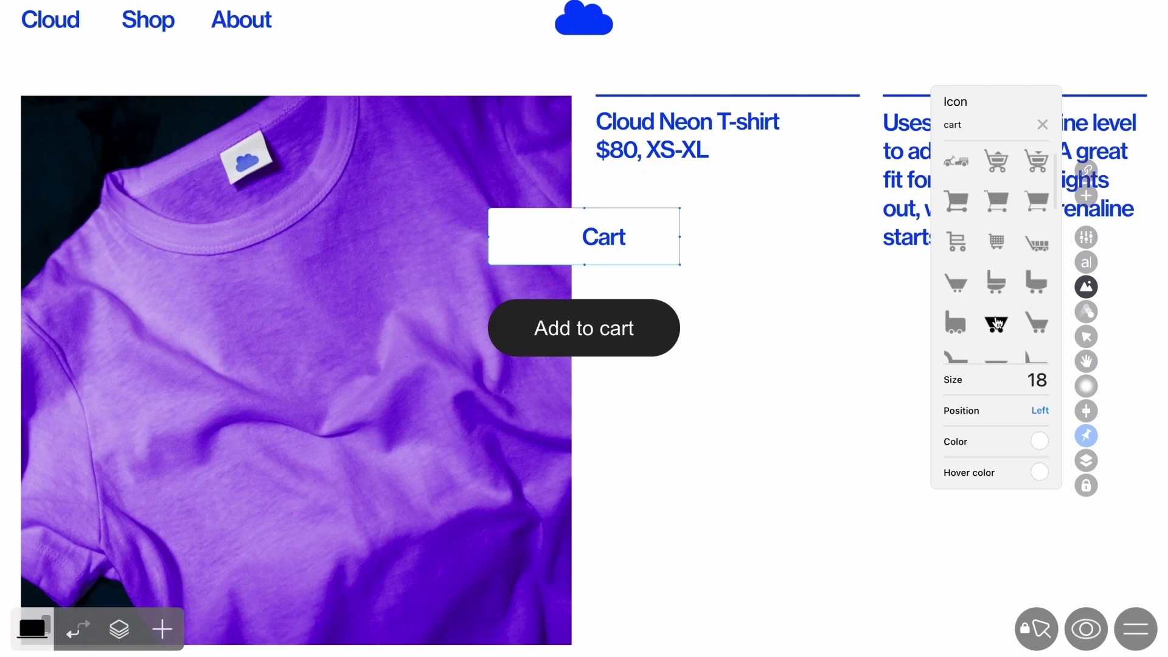
pyautogui.click(1039, 441)
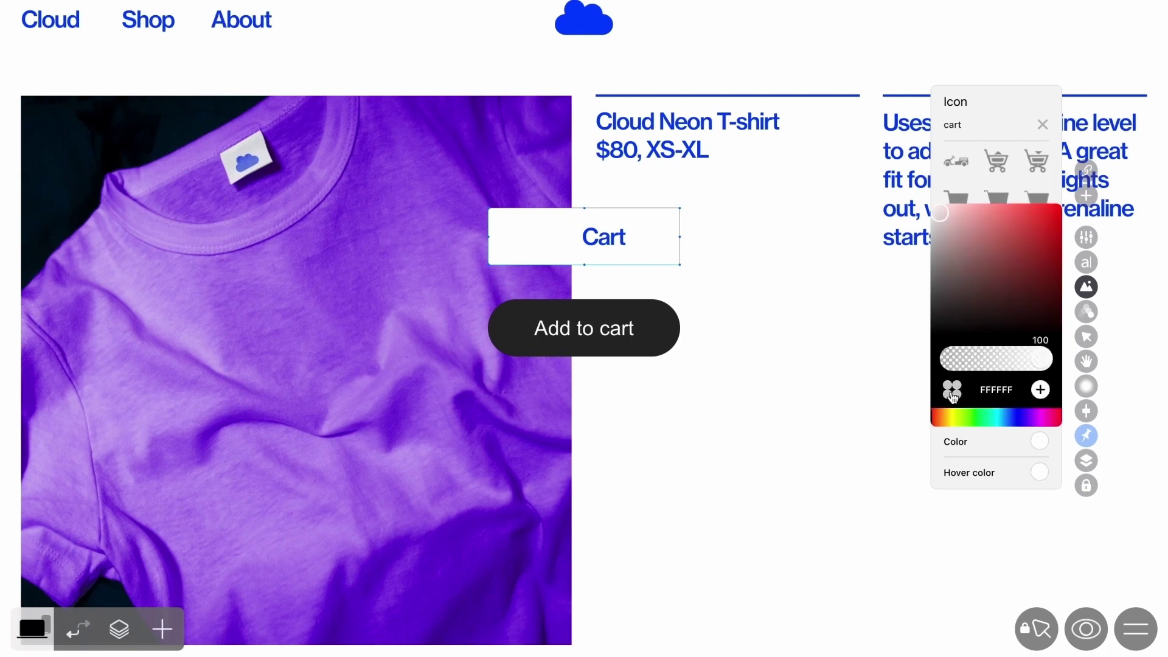
pyautogui.click(952, 390)
pyautogui.click(958, 226)
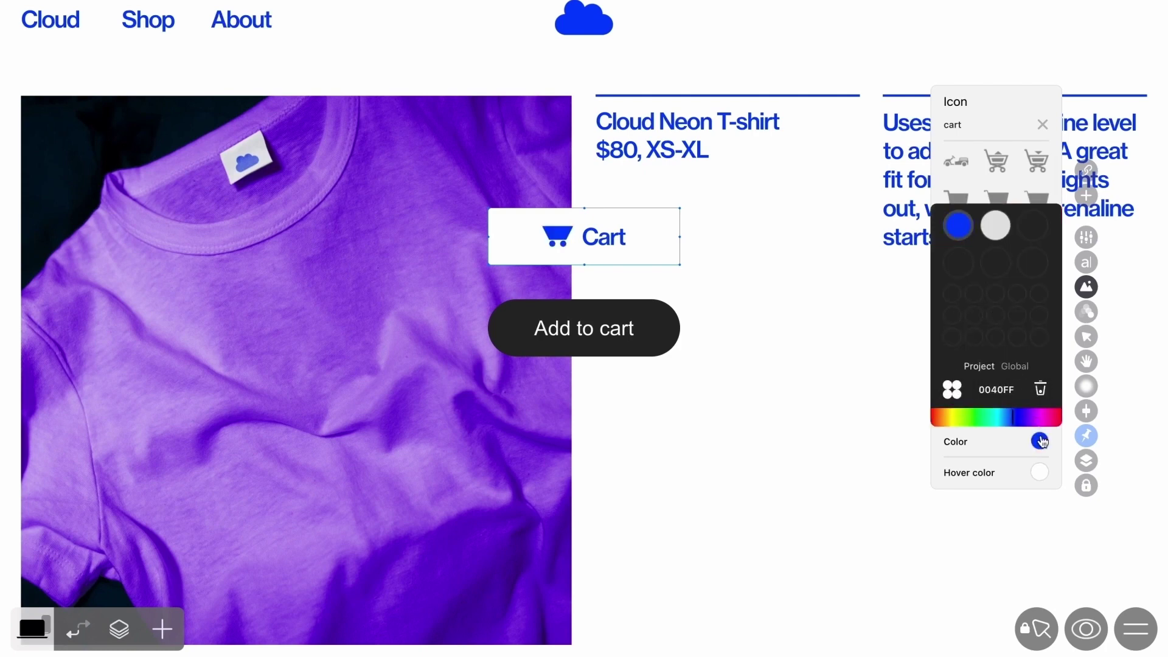
pyautogui.click(1040, 441)
pyautogui.moveTo(1037, 379); pyautogui.dragTo(1022, 379)
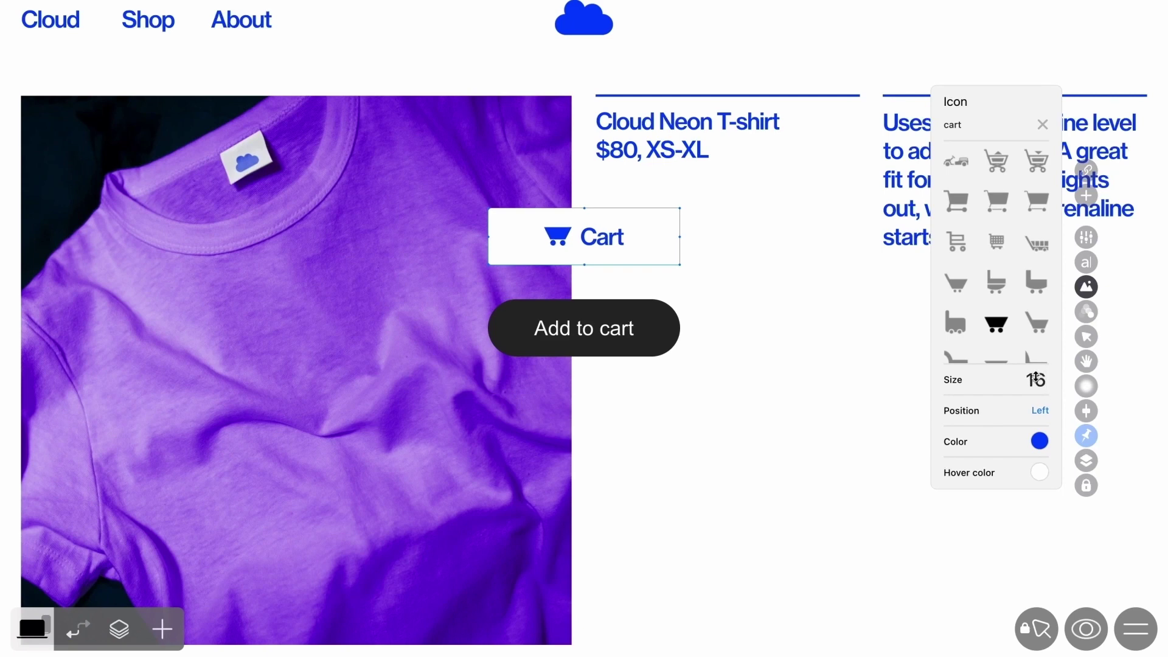
pyautogui.click(1086, 436)
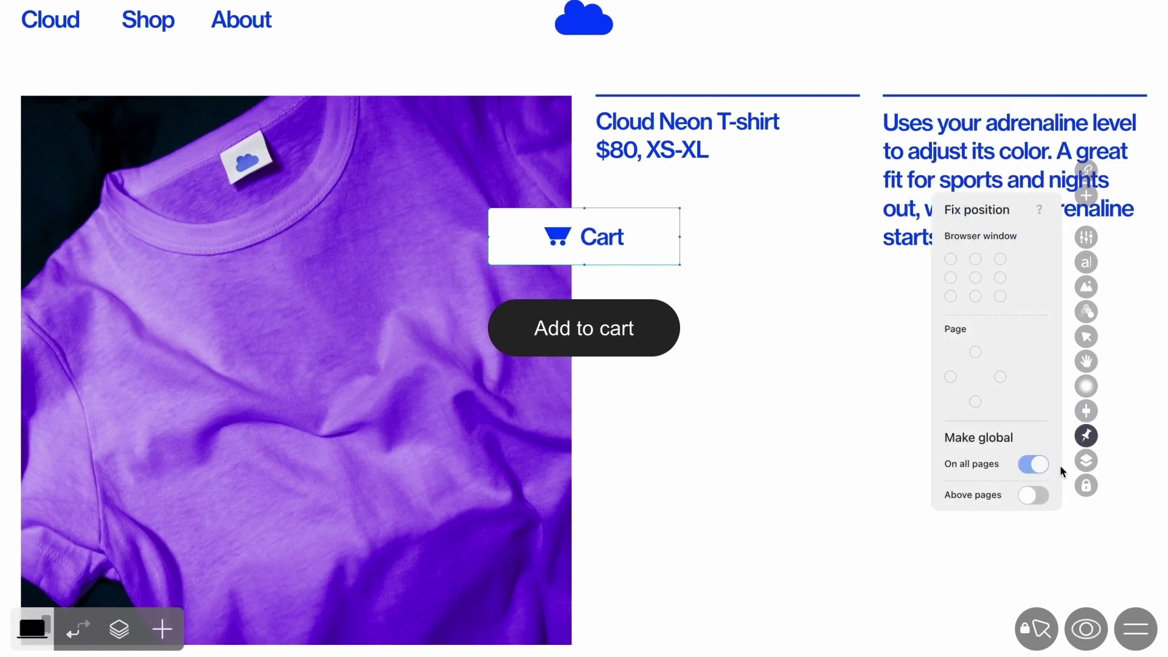
# - Pin Cart above pages in the browser's top-right corner and show it on all pages
pyautogui.click(1036, 498)
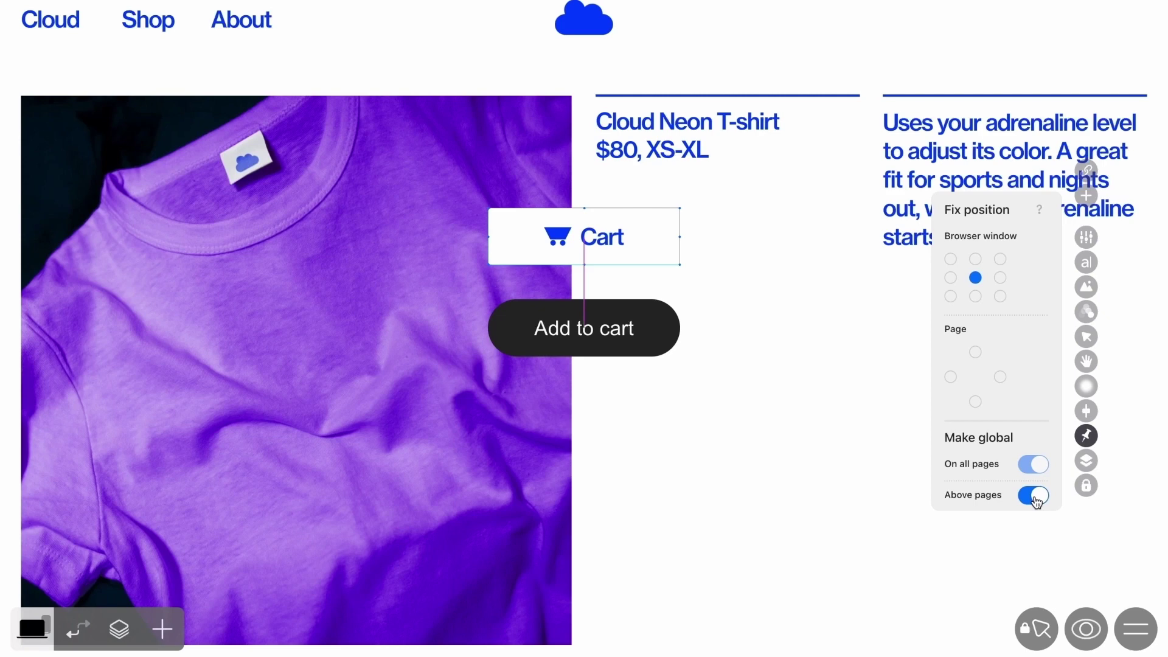
pyautogui.click(1000, 260)
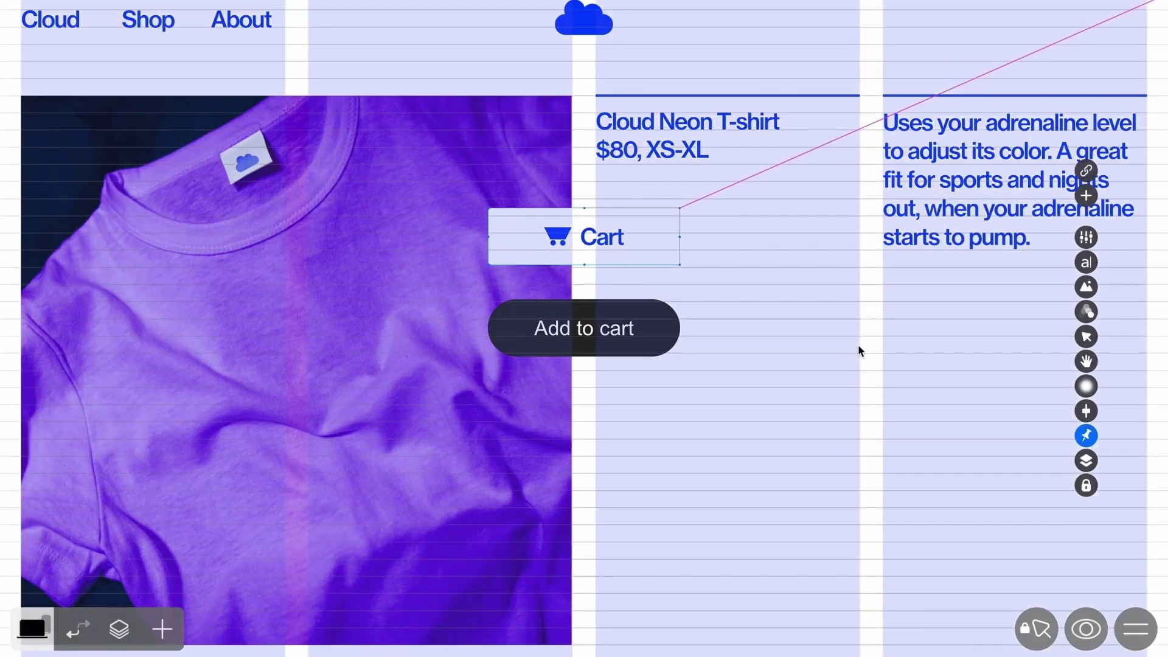
pyautogui.moveTo(629, 240); pyautogui.dragTo(1150, 27)
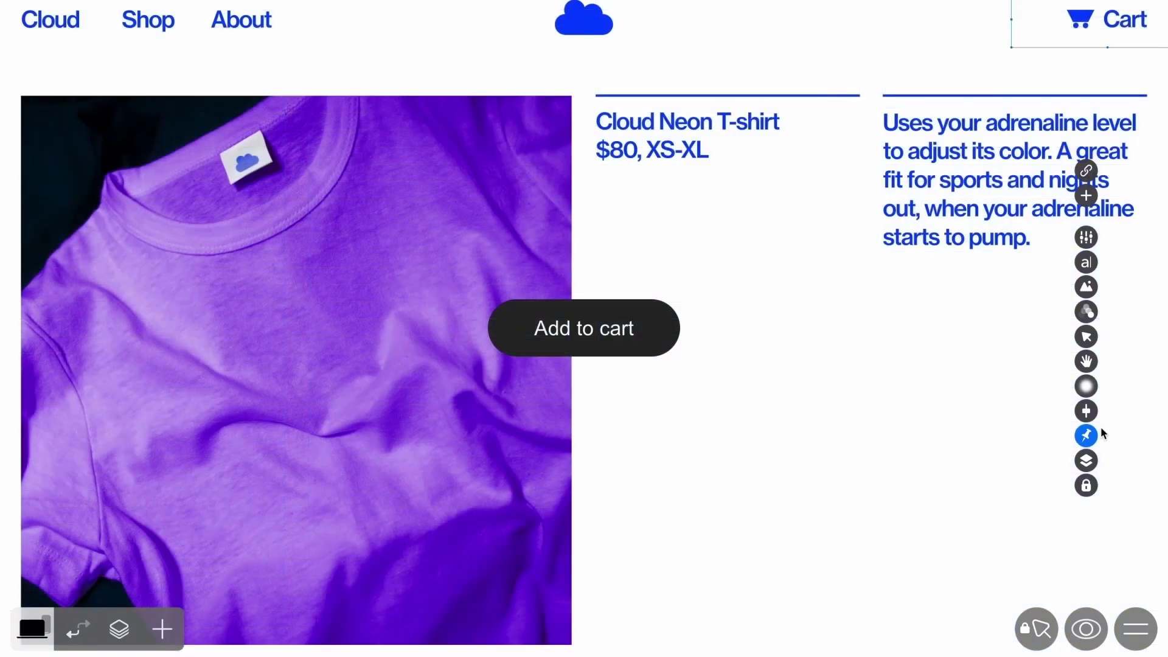
pyautogui.click(1086, 436)
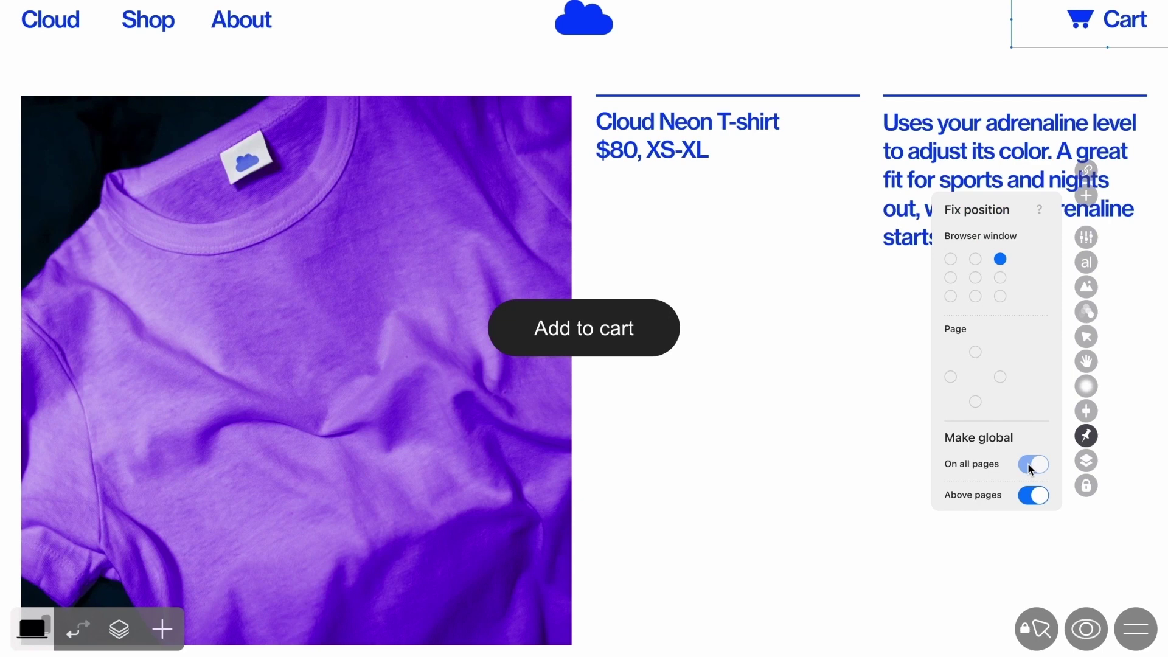
pyautogui.click(1033, 466)
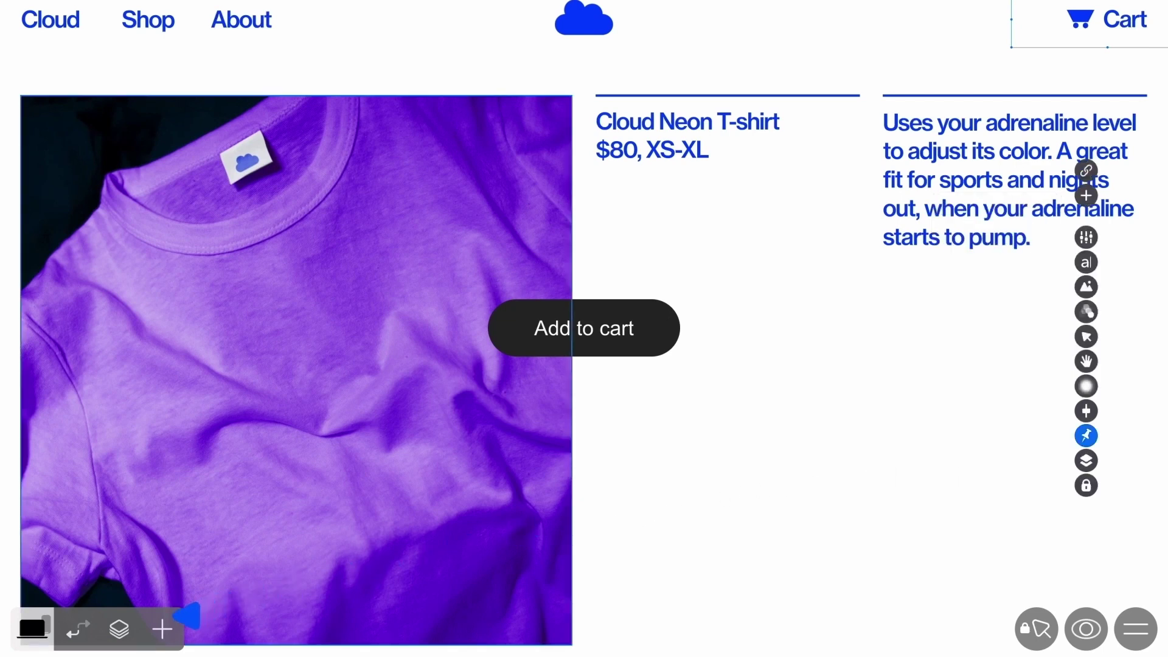
# - Move the Add to cart button down to the bottom of the page
pyautogui.click(118, 632)
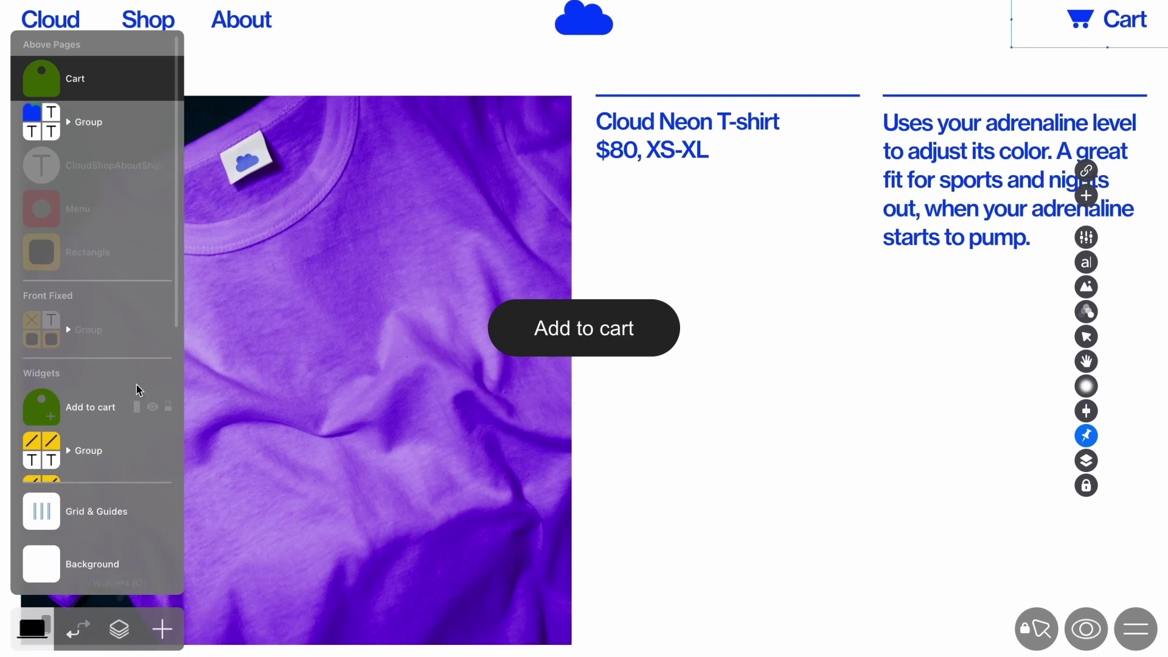
pyautogui.moveTo(155, 83)
pyautogui.click(153, 79)
pyautogui.click(153, 78)
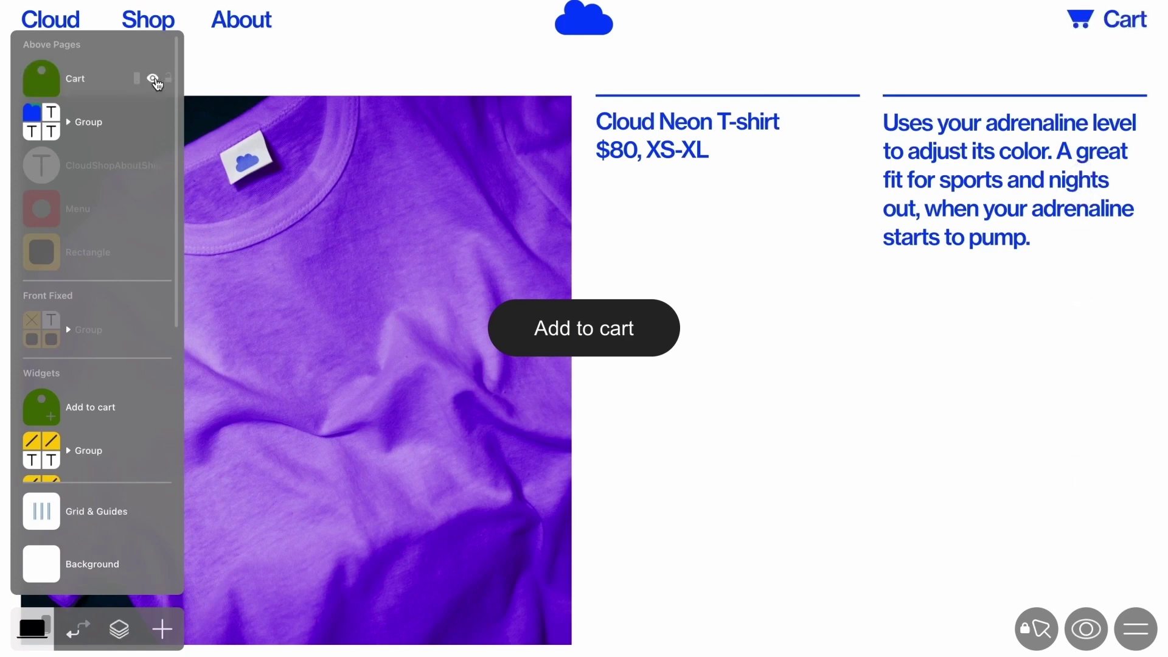
pyautogui.moveTo(589, 338); pyautogui.dragTo(687, 629)
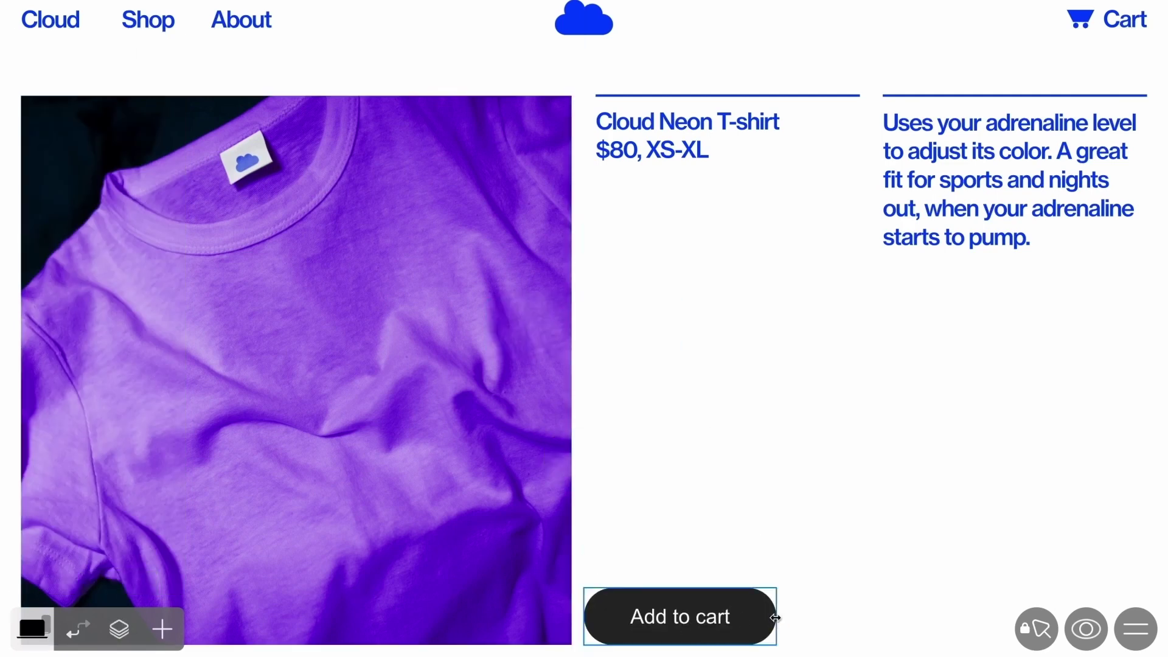
# - Make Add to cart shorter, with a light grey fill and blue Medium-weight text
pyautogui.moveTo(723, 588); pyautogui.dragTo(724, 608)
pyautogui.click(1086, 220)
pyautogui.click(1038, 199)
pyautogui.click(1001, 234)
pyautogui.click(1045, 323)
pyautogui.click(1034, 414)
pyautogui.click(1045, 351)
pyautogui.click(961, 262)
pyautogui.scroll(2, 1039, 385)
pyautogui.scroll(-1, 1042, 416)
pyautogui.click(1038, 447)
pyautogui.click(958, 268)
pyautogui.click(1038, 448)
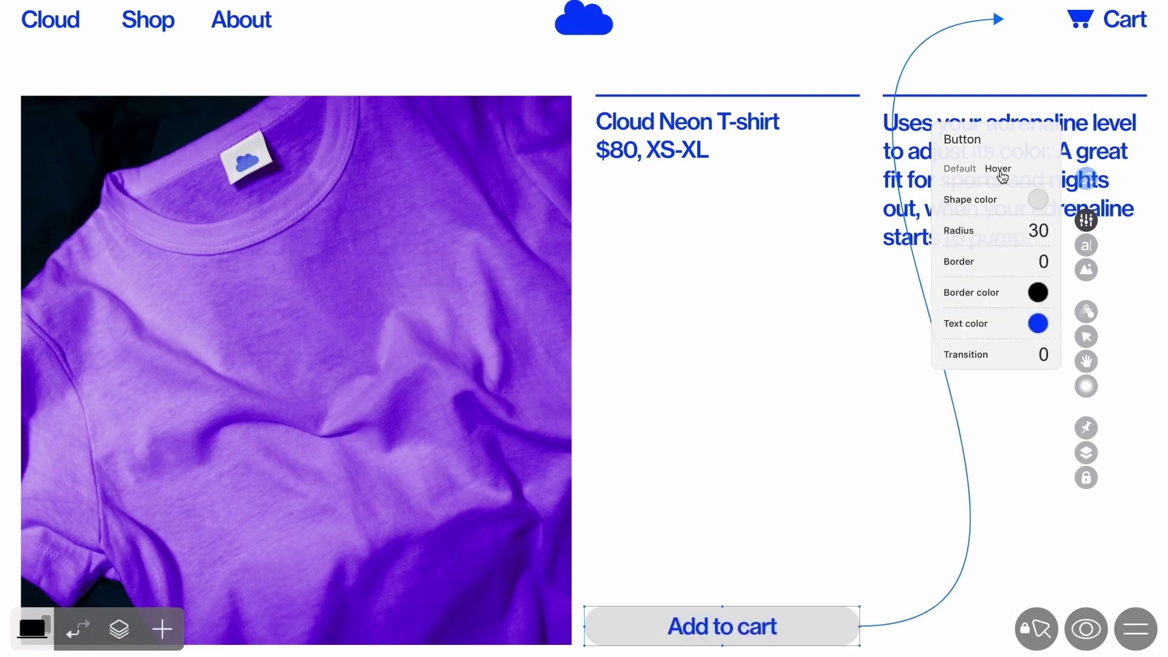
# - Give the Add to cart button a blue hover fill with white hover text
pyautogui.click(998, 168)
pyautogui.click(1037, 199)
pyautogui.click(1037, 199)
pyautogui.click(1038, 323)
pyautogui.click(995, 360)
pyautogui.click(1041, 324)
pyautogui.click(829, 426)
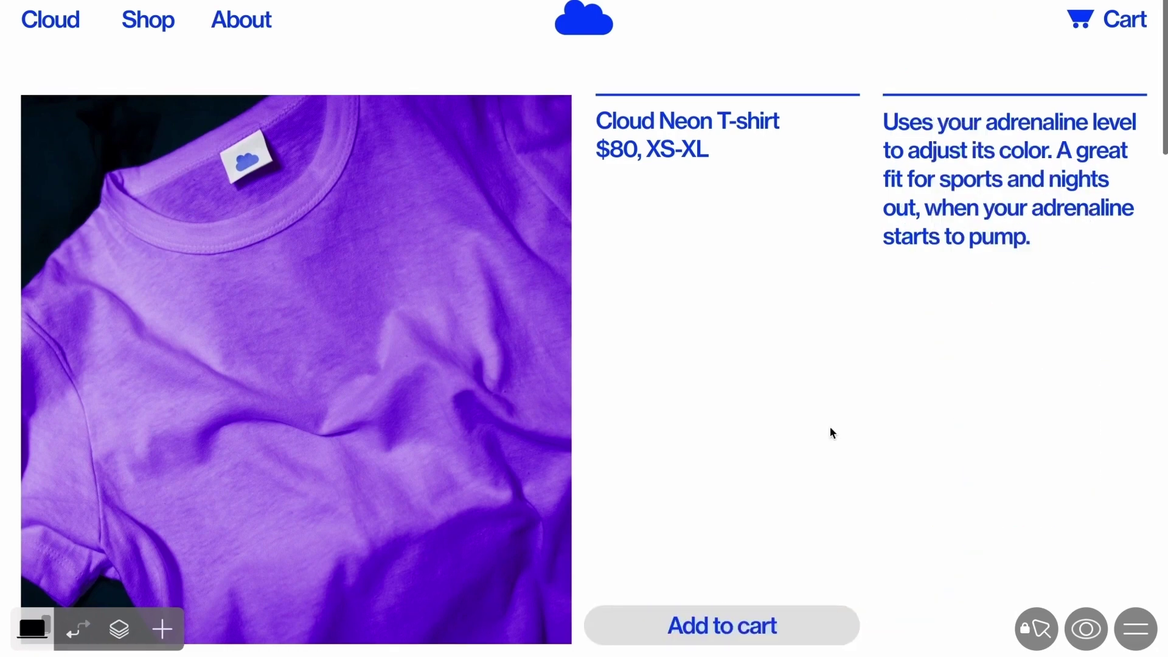
# - Move Add to cart into the Pastel Shades text column and set the page it links to
pyautogui.scroll(-8, 830, 425)
pyautogui.click(742, 117)
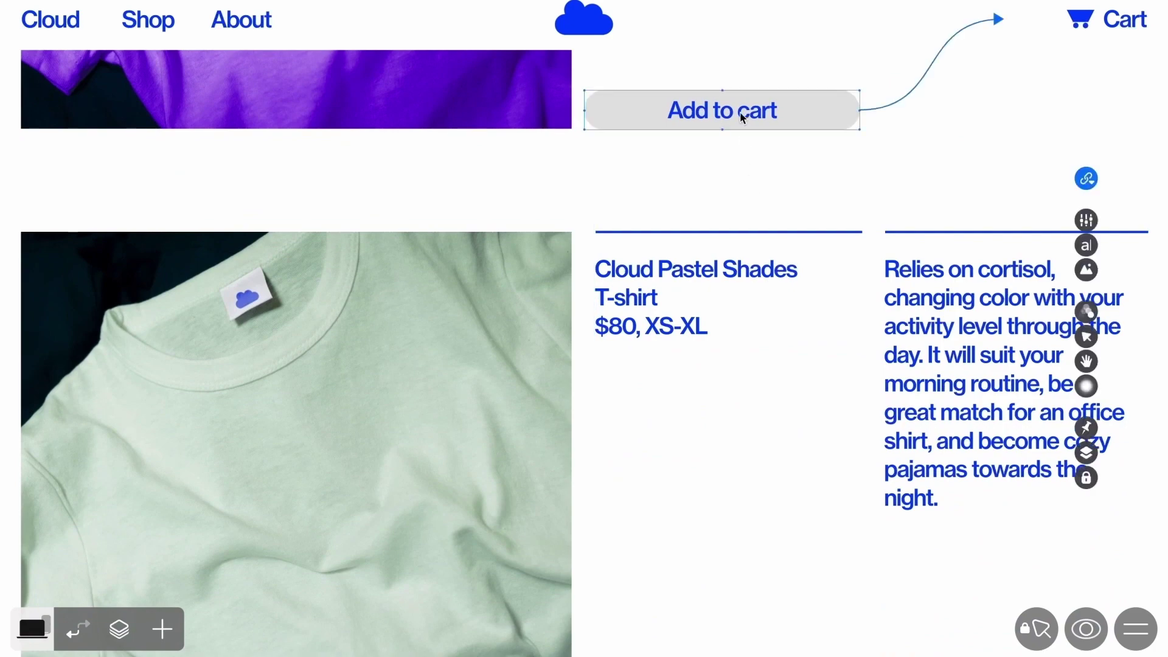
pyautogui.moveTo(742, 118); pyautogui.dragTo(703, 497)
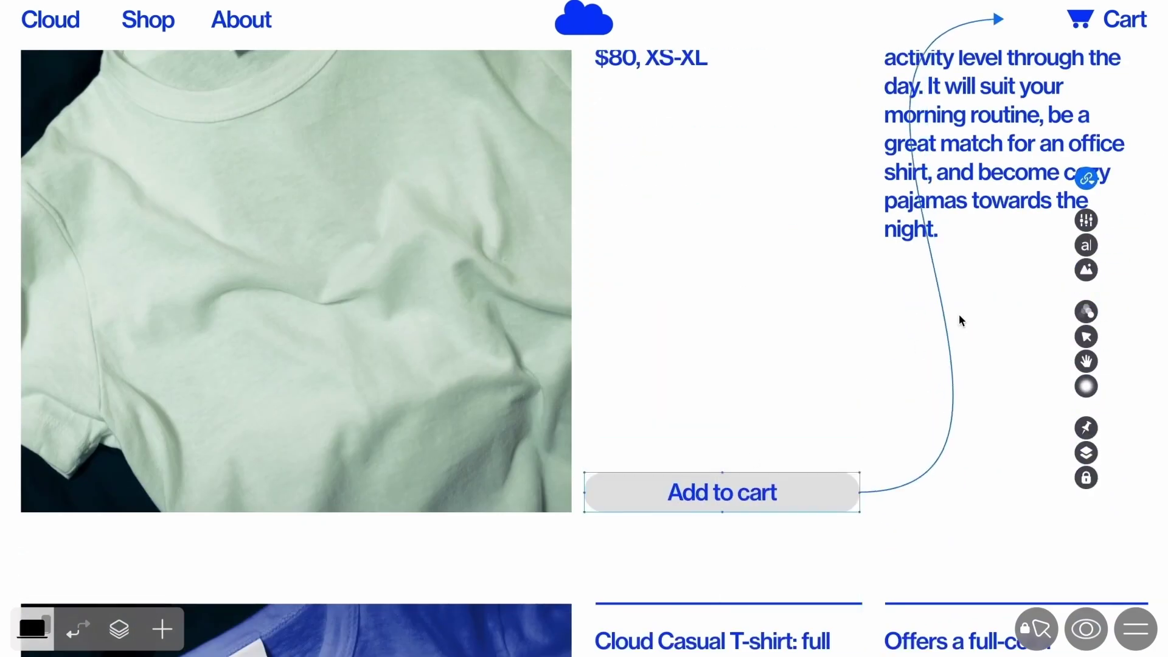
pyautogui.click(1087, 180)
pyautogui.click(998, 201)
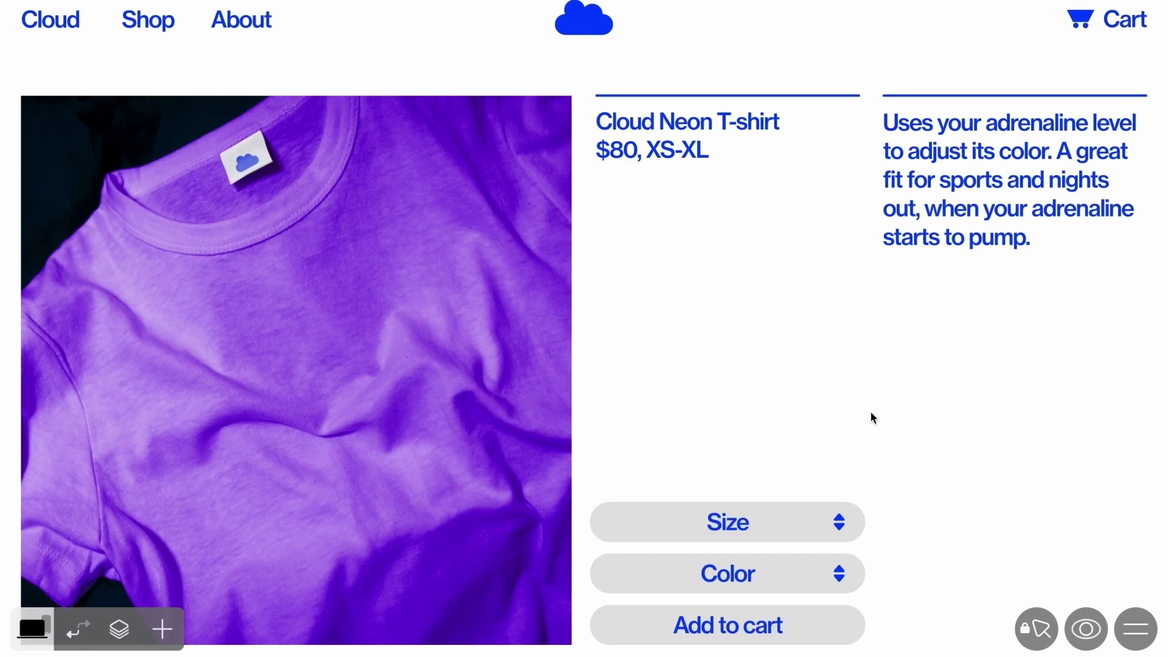
pyautogui.click(794, 519)
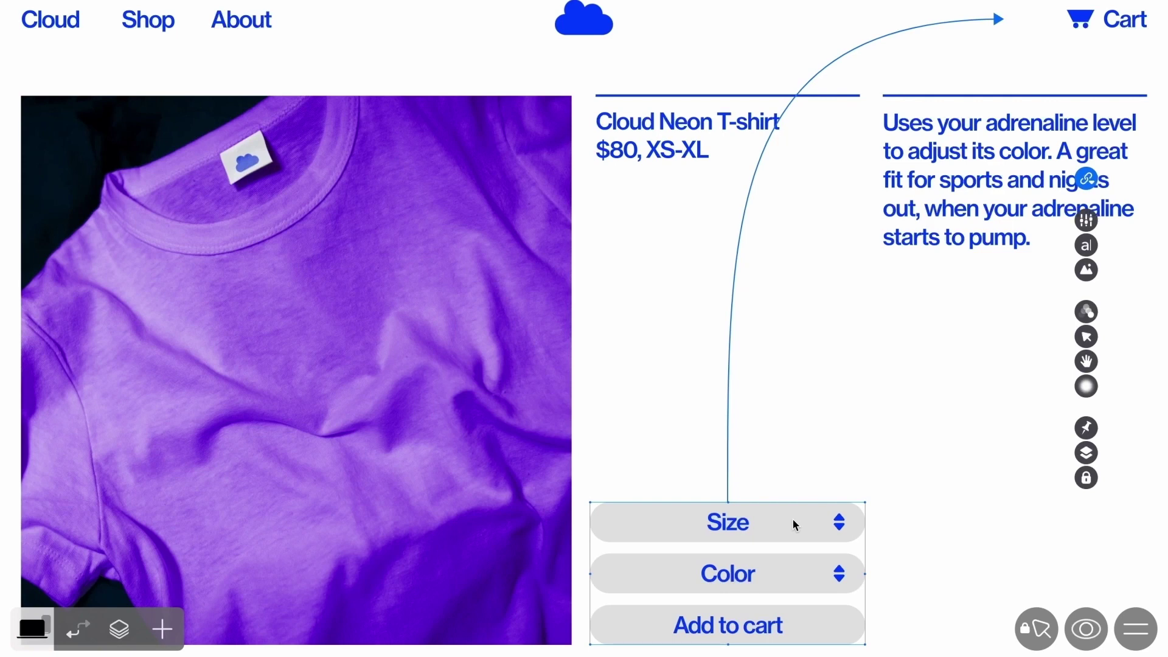
pyautogui.click(1086, 221)
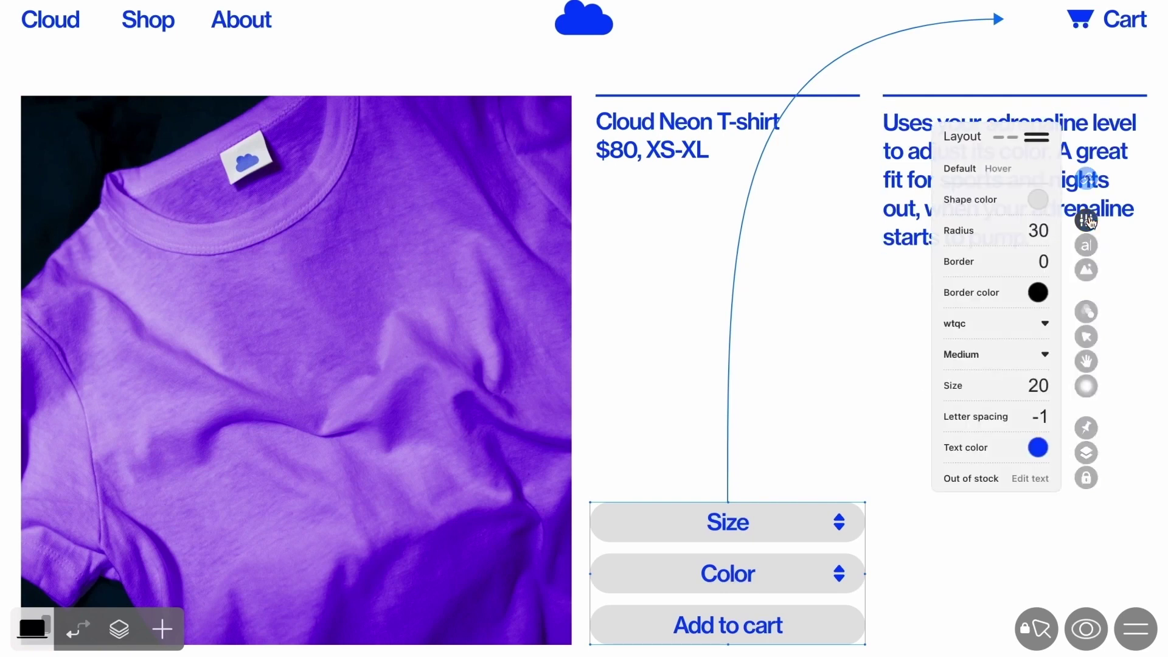
pyautogui.click(1004, 139)
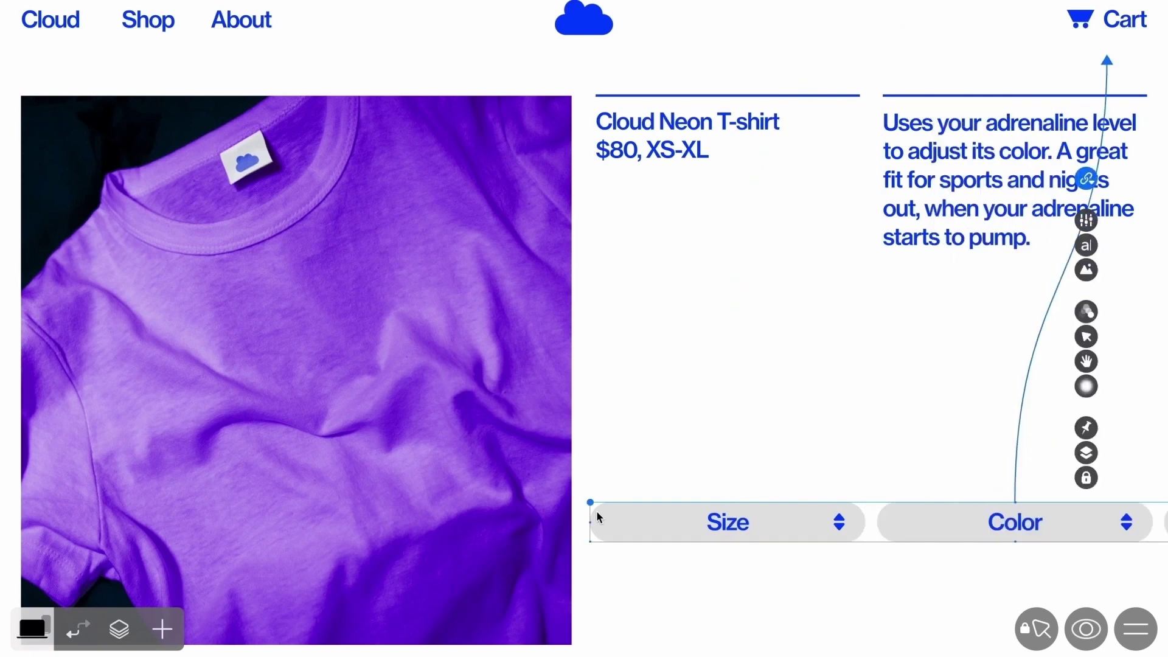
pyautogui.moveTo(590, 522); pyautogui.dragTo(644, 621)
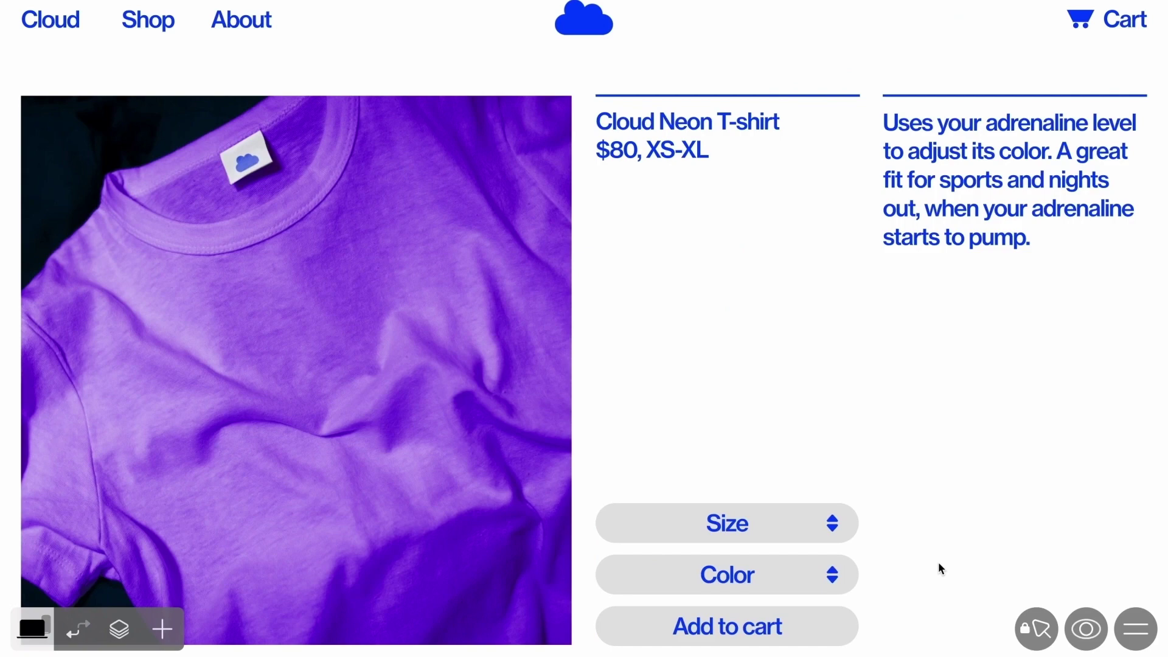
# - In preview, add a size M, Red Cloud Neon T-shirt to the cart
pyautogui.click(1086, 628)
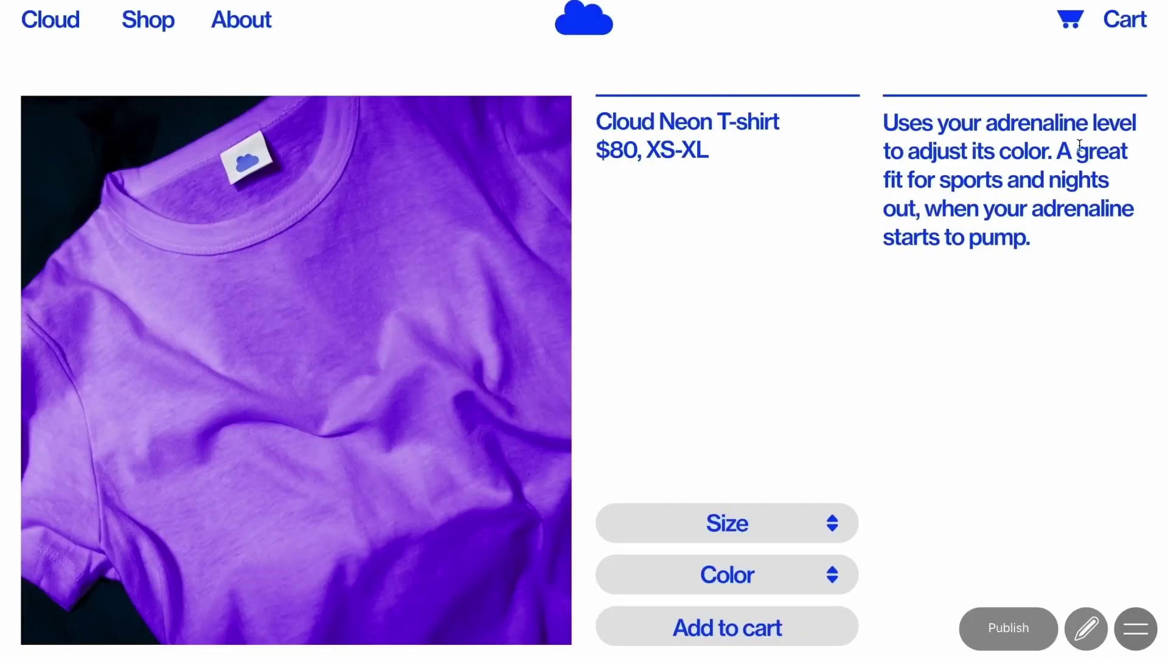
pyautogui.click(1116, 24)
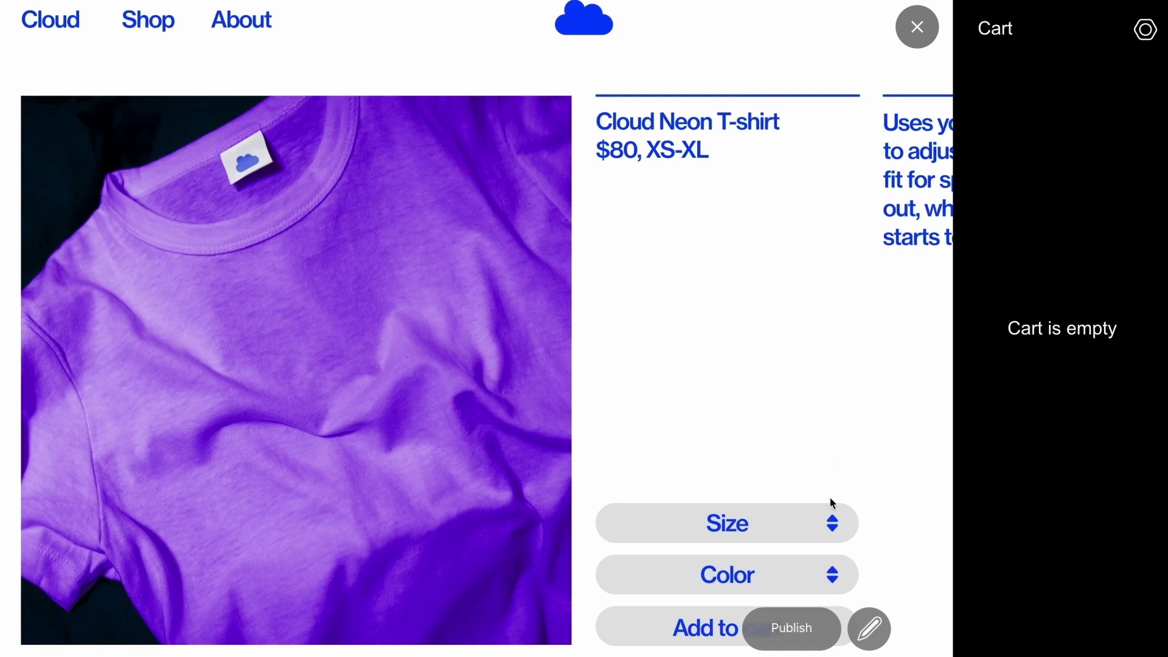
pyautogui.click(830, 521)
pyautogui.click(809, 599)
pyautogui.click(822, 577)
pyautogui.click(817, 601)
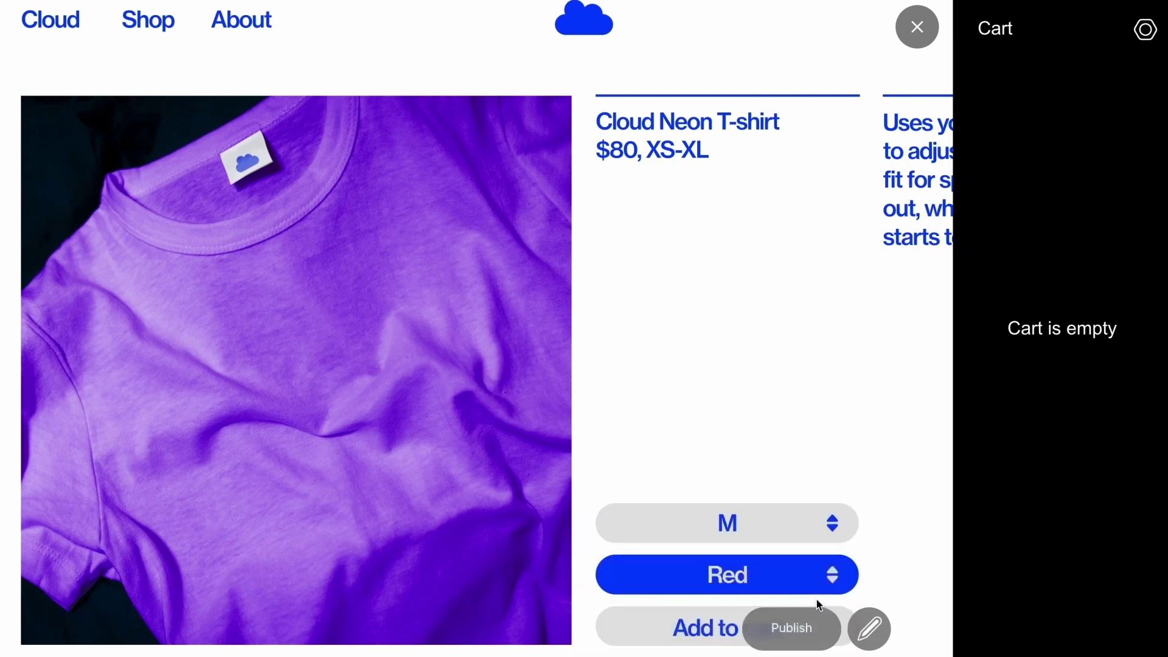
pyautogui.click(721, 627)
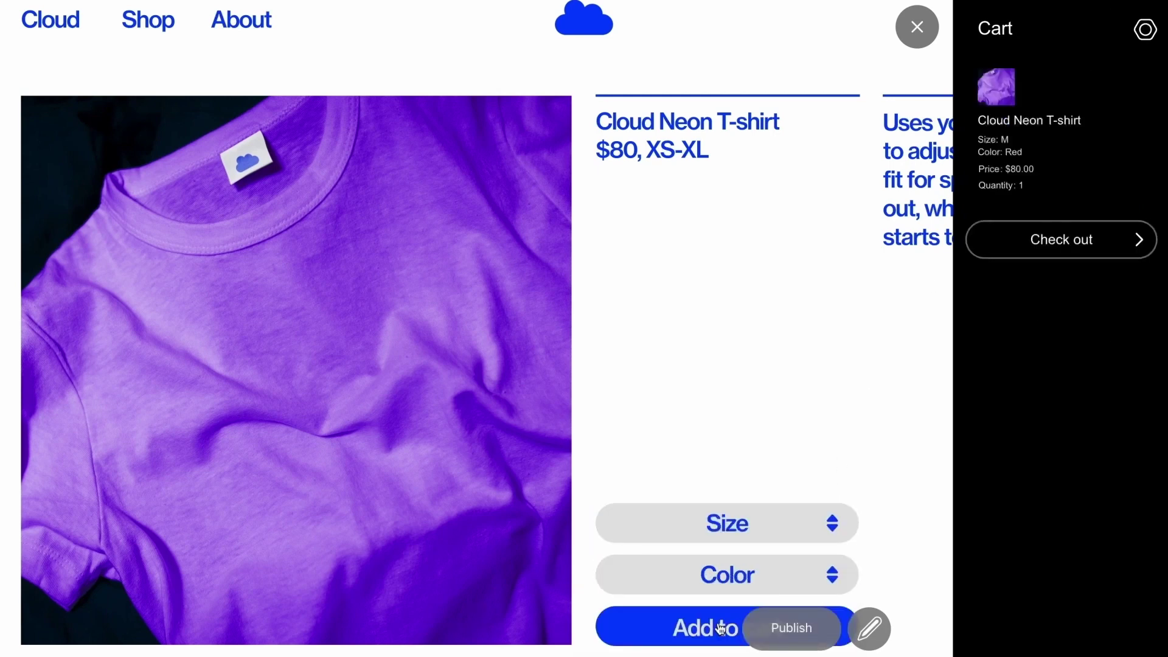
# - Give the cart bar a blue background from the saved colour swatches
pyautogui.click(1146, 30)
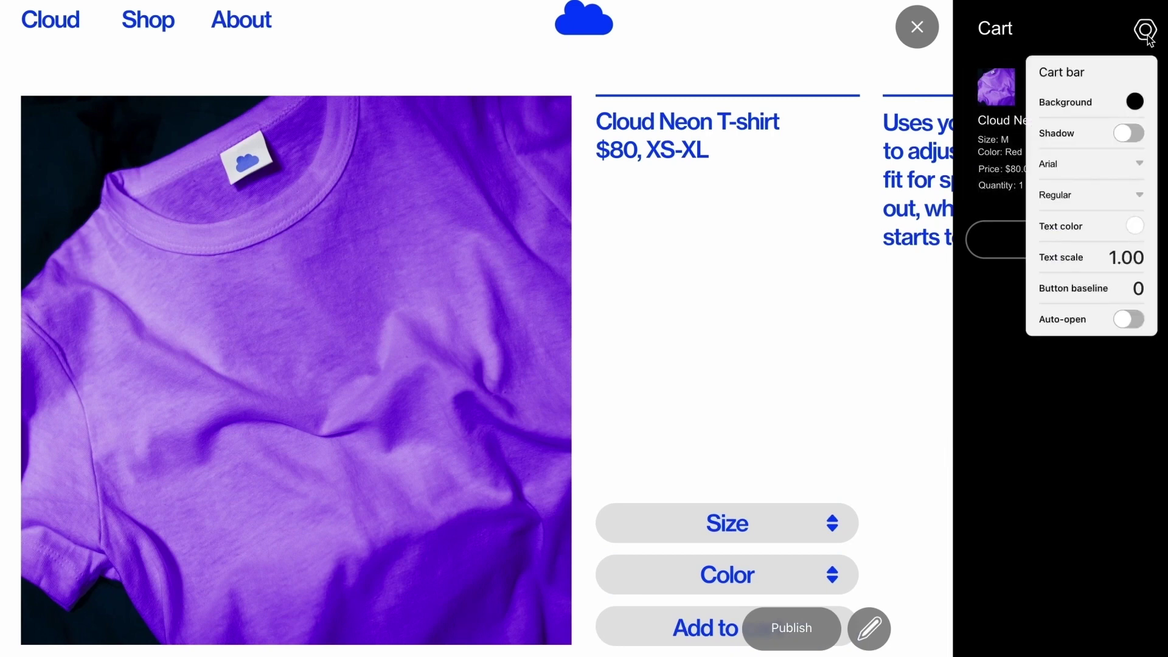
pyautogui.click(1135, 101)
pyautogui.click(1048, 305)
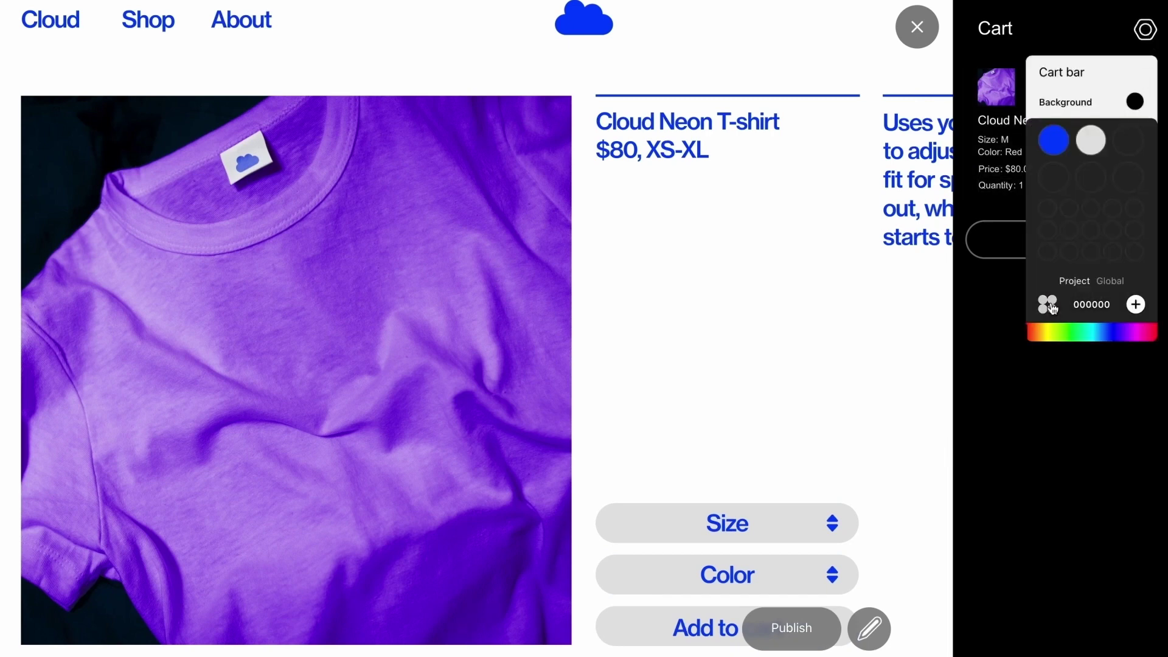
pyautogui.click(1058, 149)
pyautogui.click(1135, 101)
# - Set the cart font to Neue Haas Grotesk Medium at scale 1.30 with Auto-open on
pyautogui.click(1137, 163)
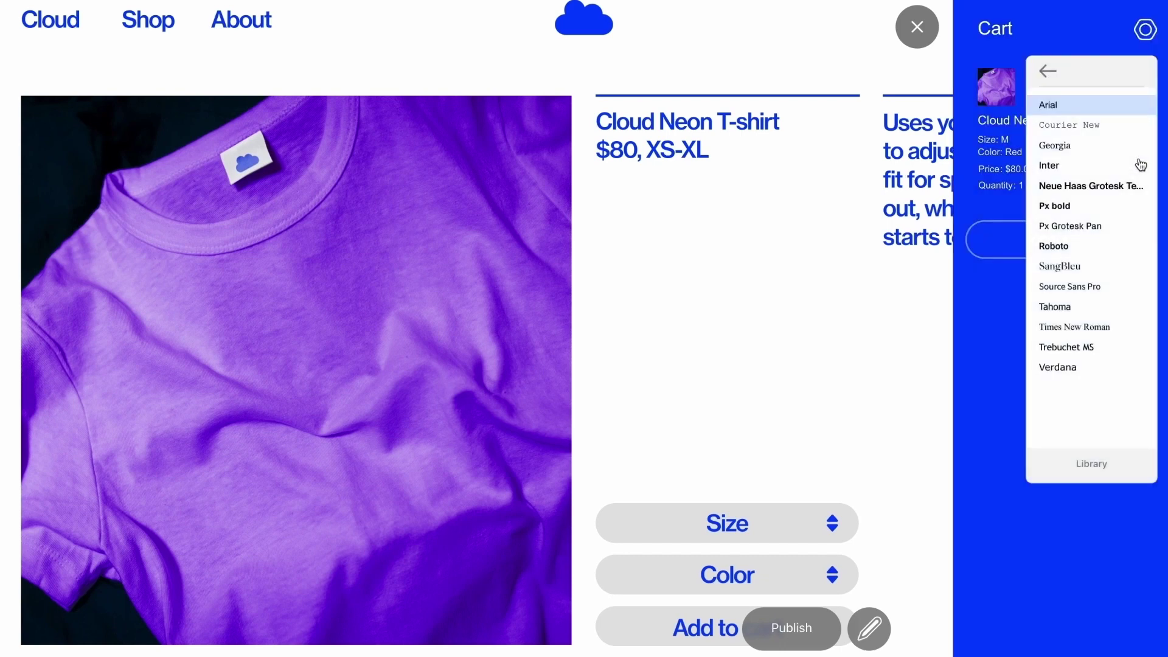
pyautogui.click(1107, 187)
pyautogui.click(1106, 190)
pyautogui.click(1071, 232)
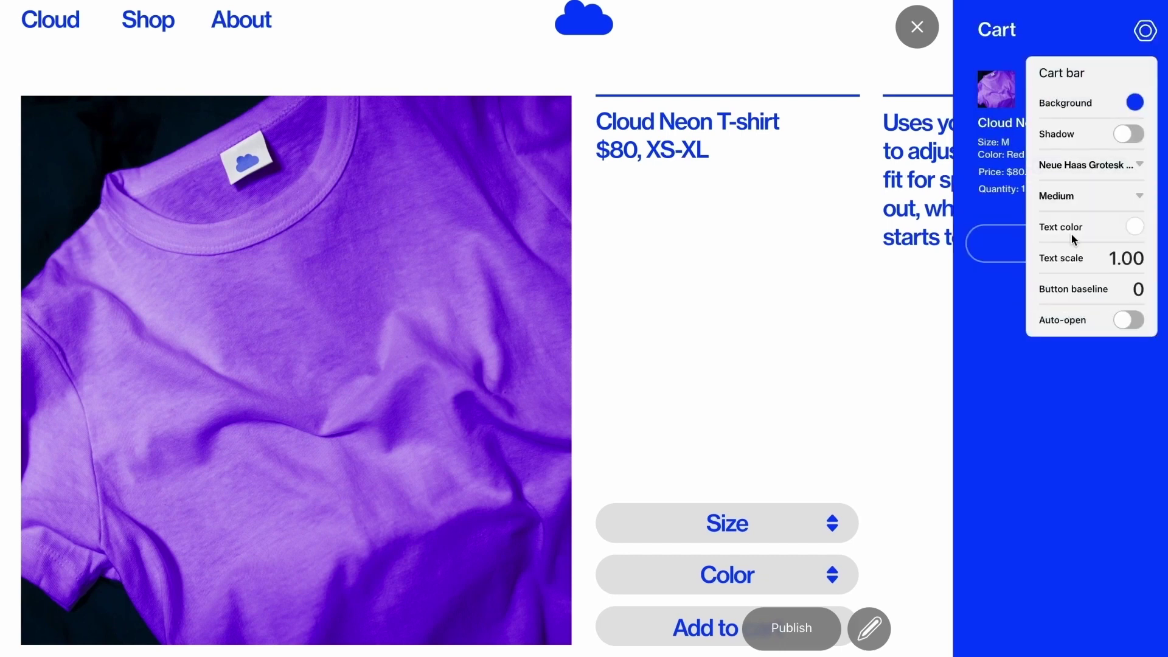
pyautogui.moveTo(1117, 264); pyautogui.dragTo(1145, 260)
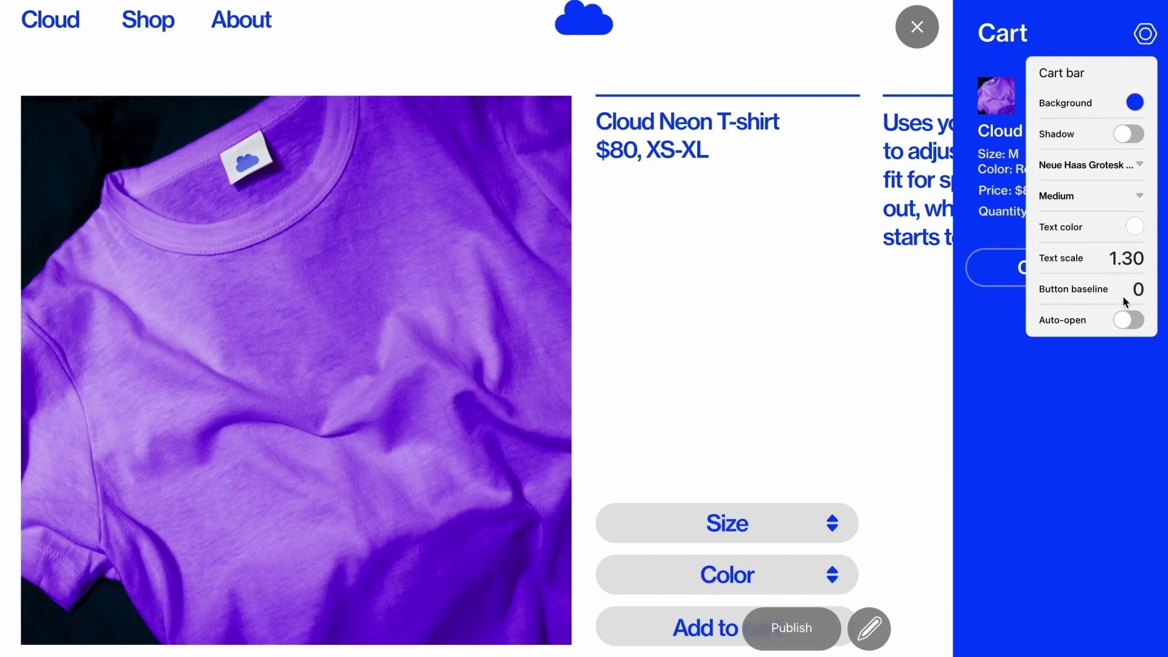
pyautogui.click(1133, 319)
pyautogui.click(899, 338)
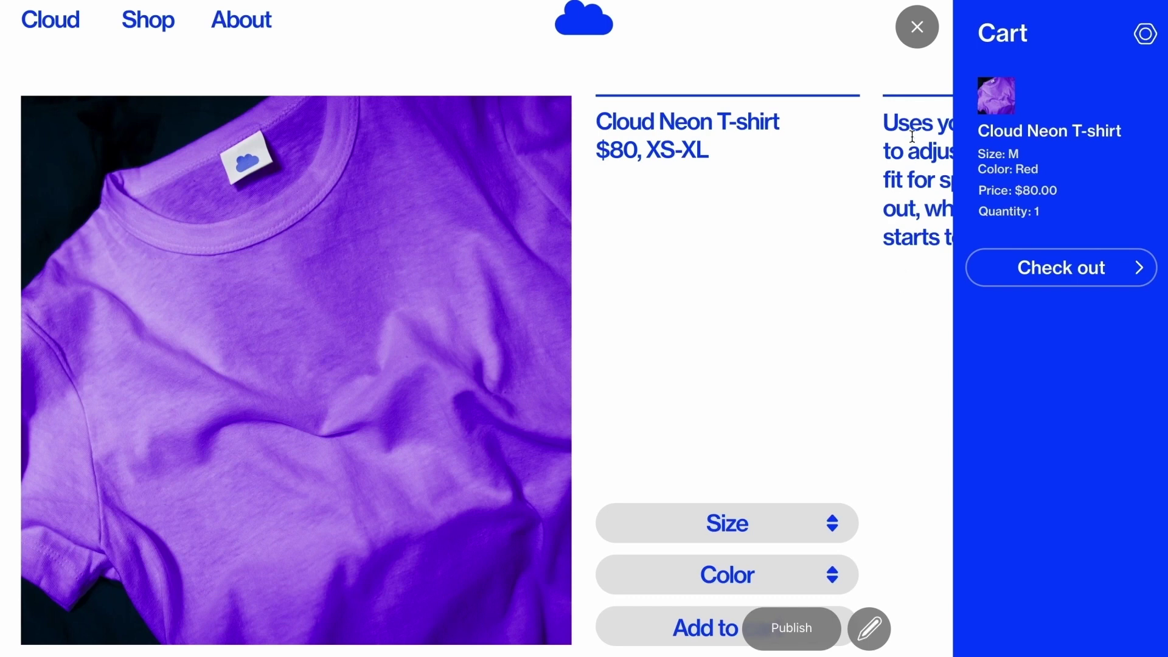
pyautogui.click(917, 27)
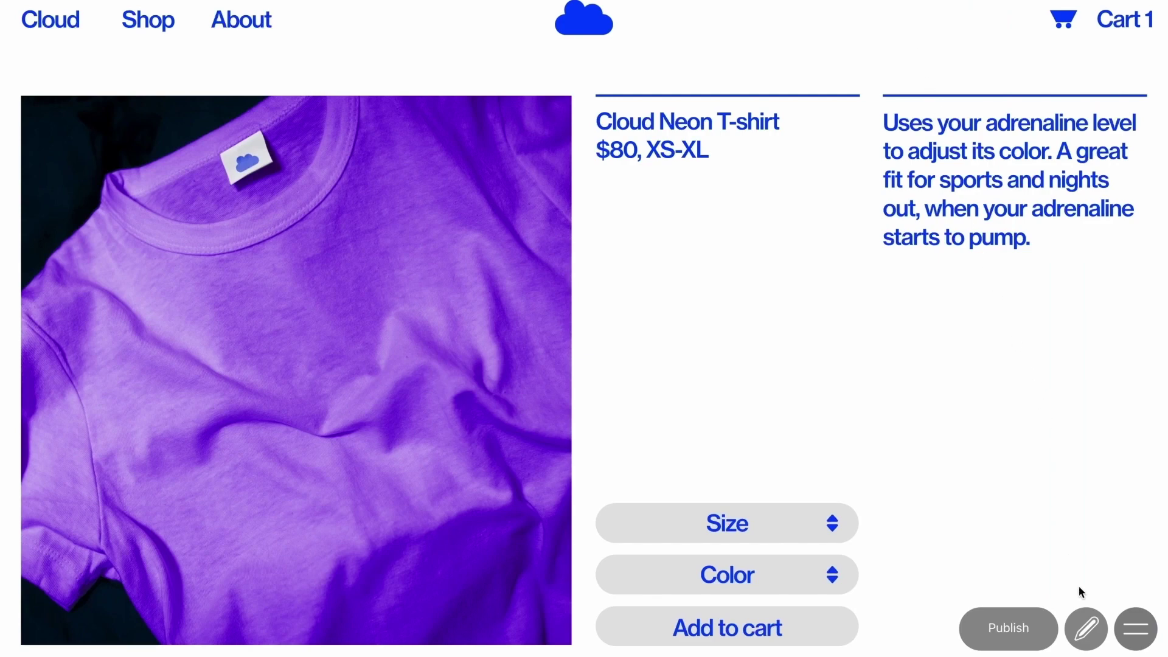
pyautogui.click(1088, 630)
pyautogui.click(1135, 630)
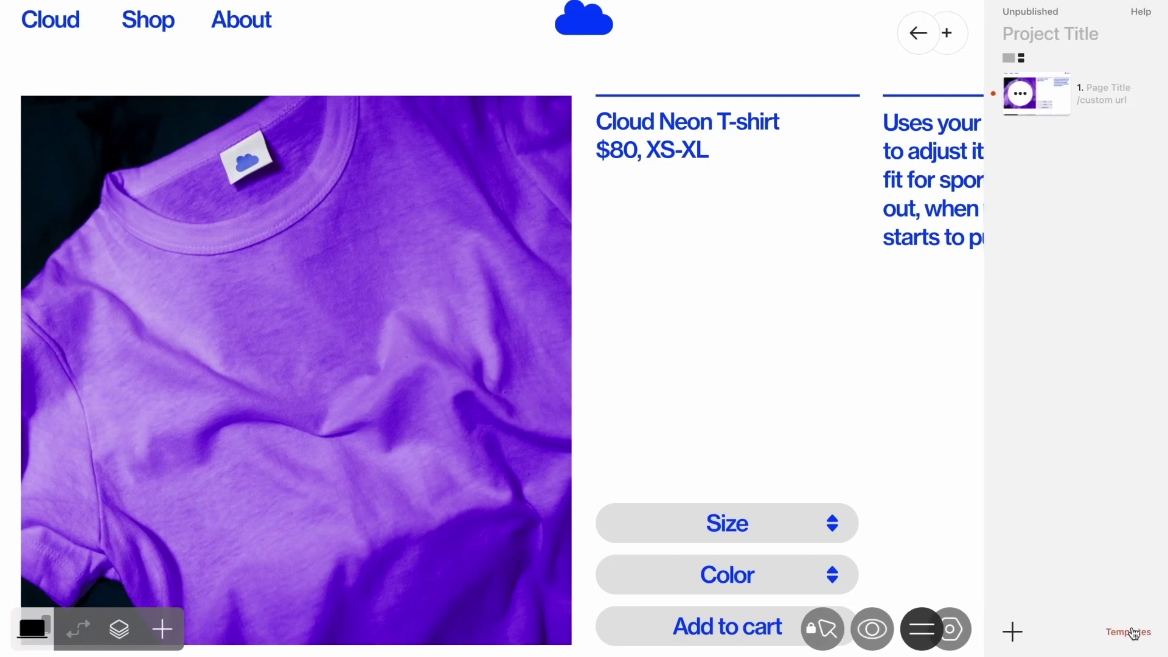
pyautogui.click(964, 635)
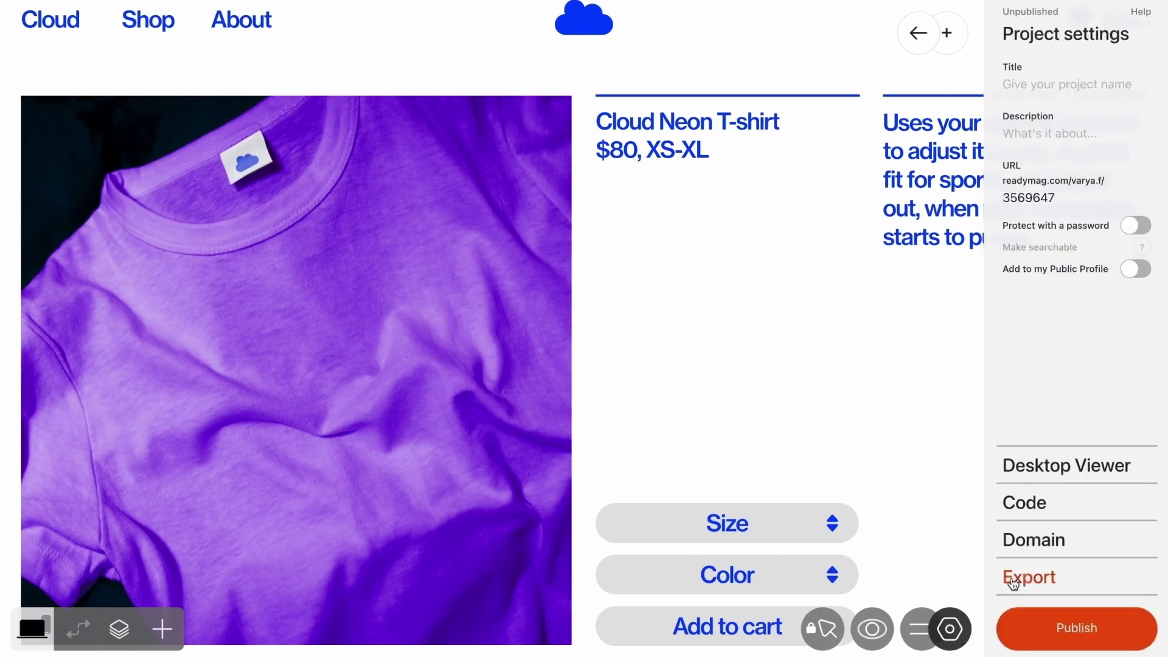
pyautogui.click(1037, 540)
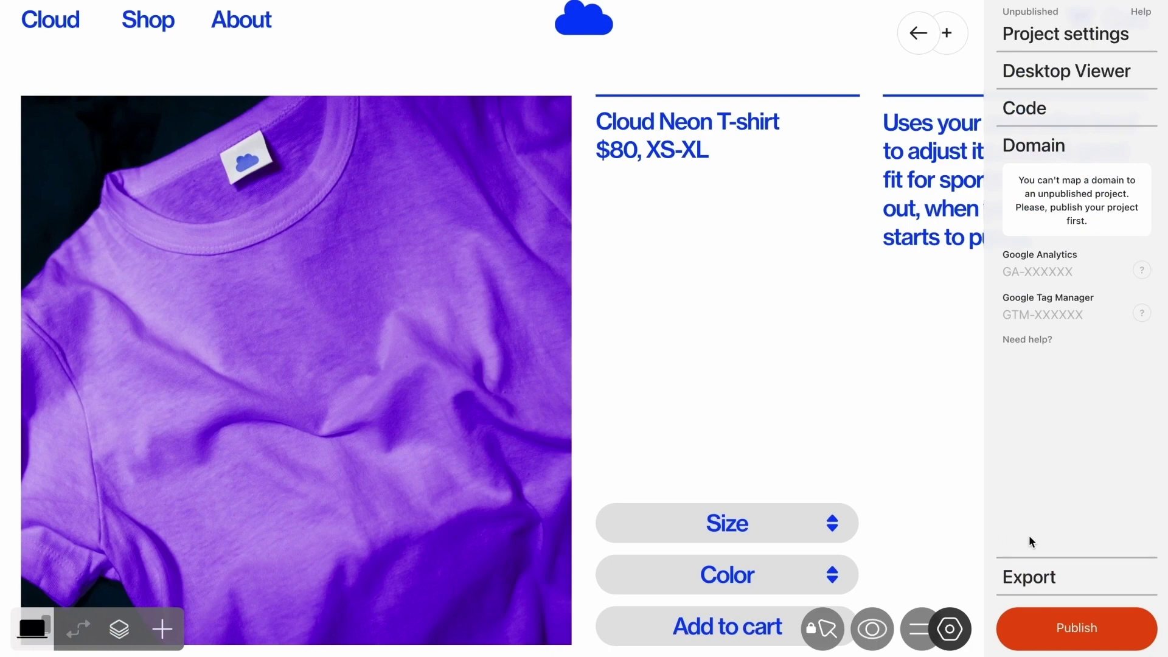
pyautogui.click(879, 628)
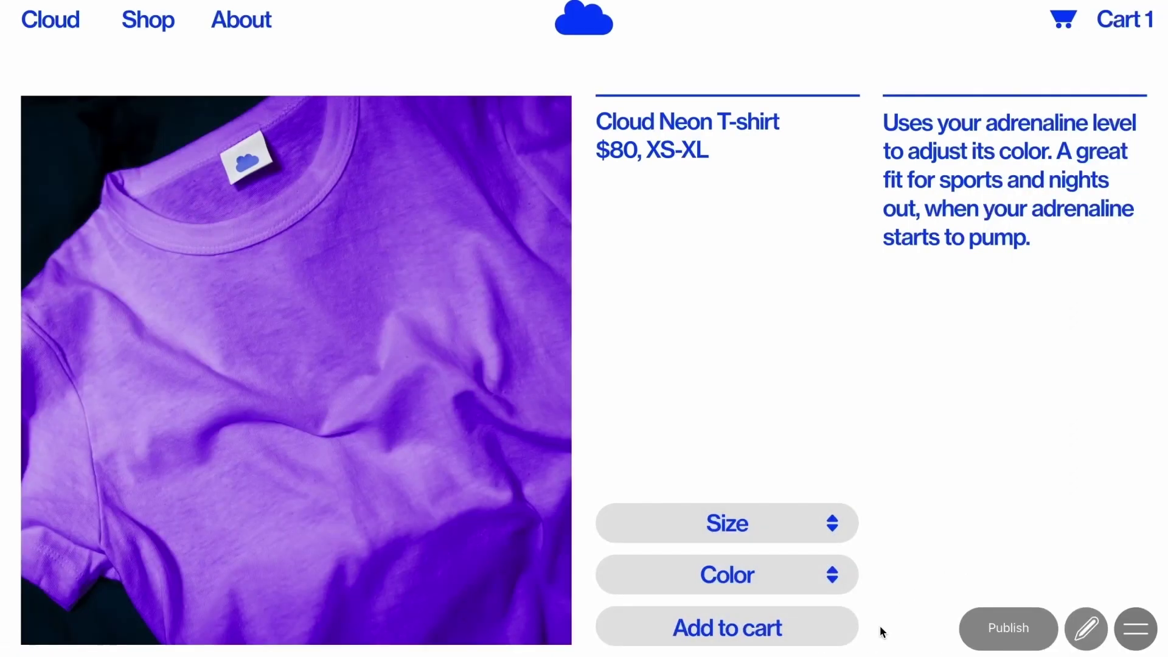
pyautogui.scroll(-7, 879, 625)
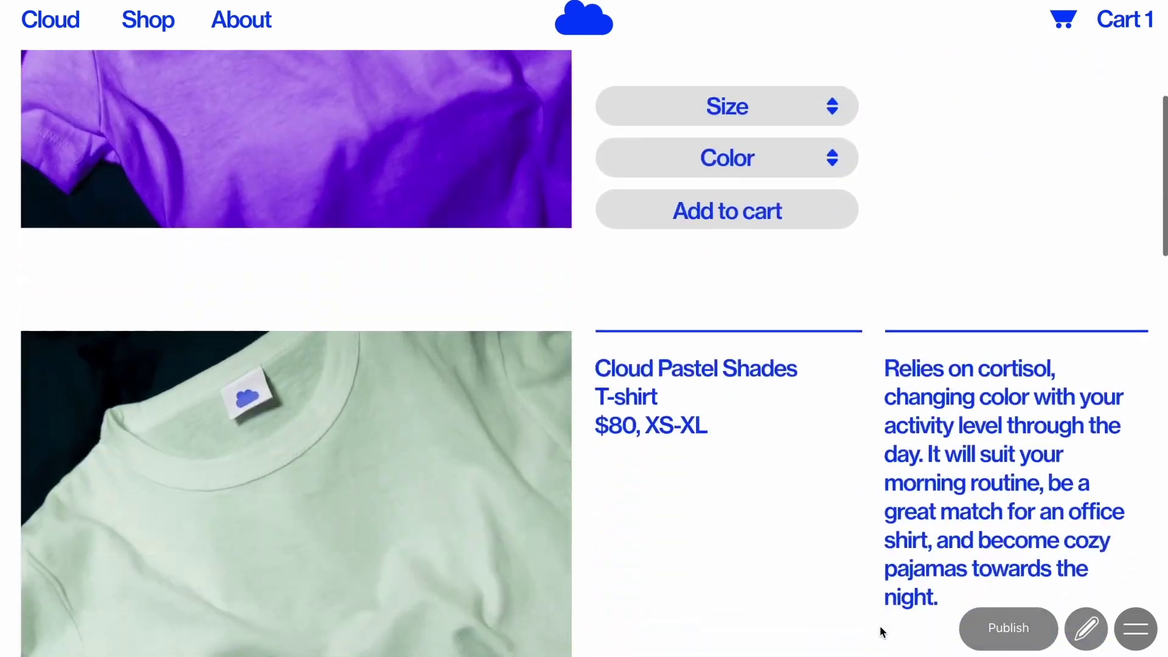
pyautogui.scroll(5, 880, 626)
pyautogui.scroll(2, 880, 625)
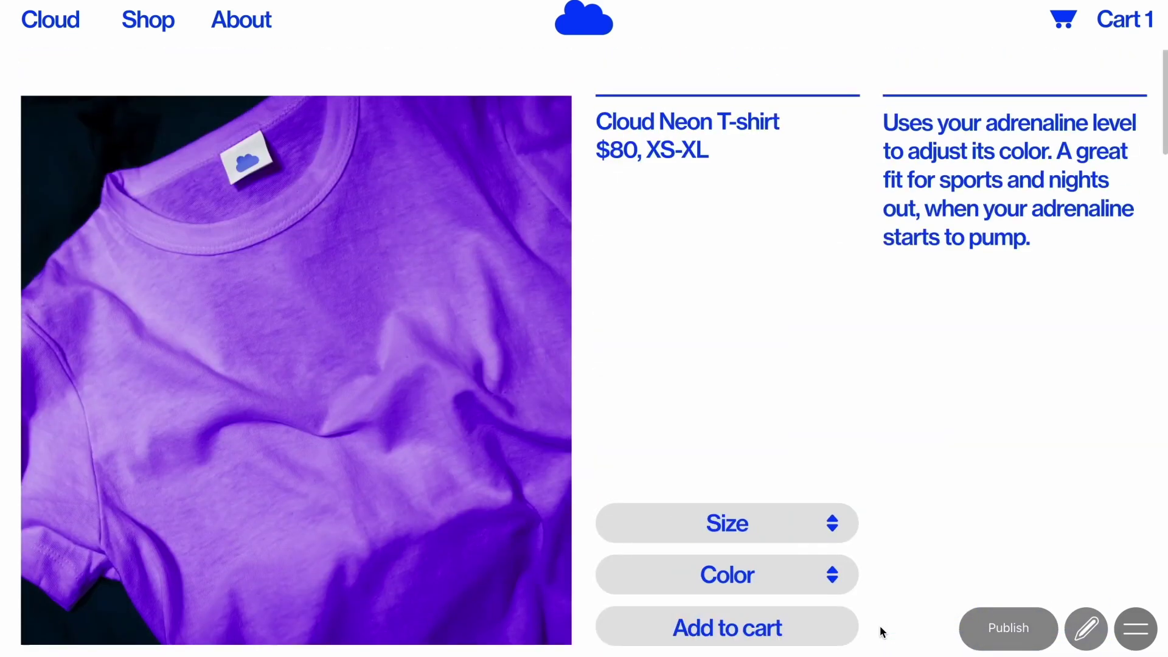